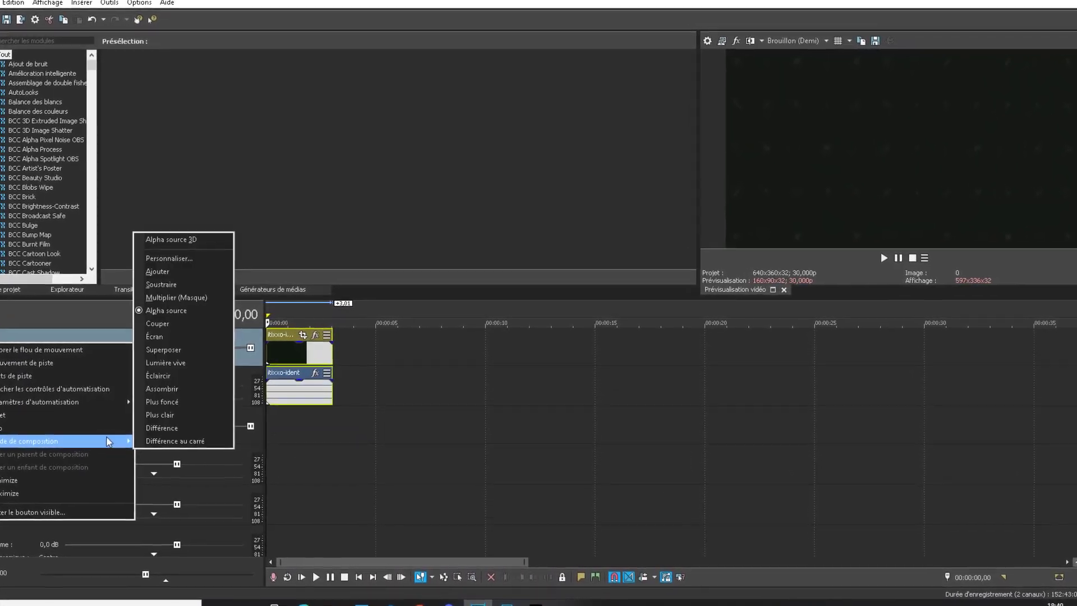
Set the compositing mode of the intro ident's video track to Différence
click(166, 429)
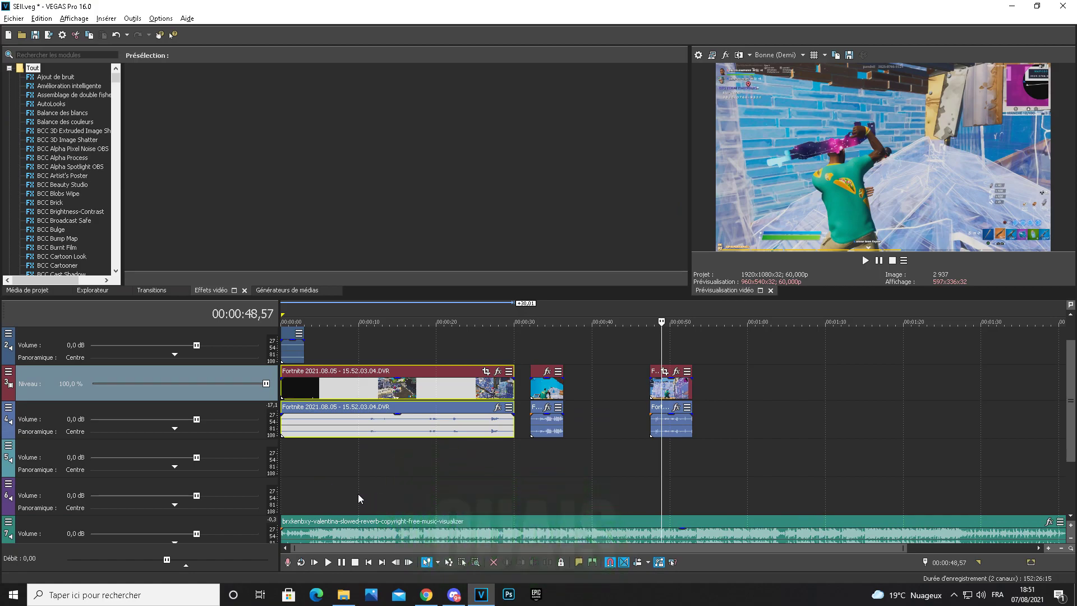
Move the Fortnite 2021.08.05 clip toward the project start so it spans the first marker, and play back its timing
click(335, 495)
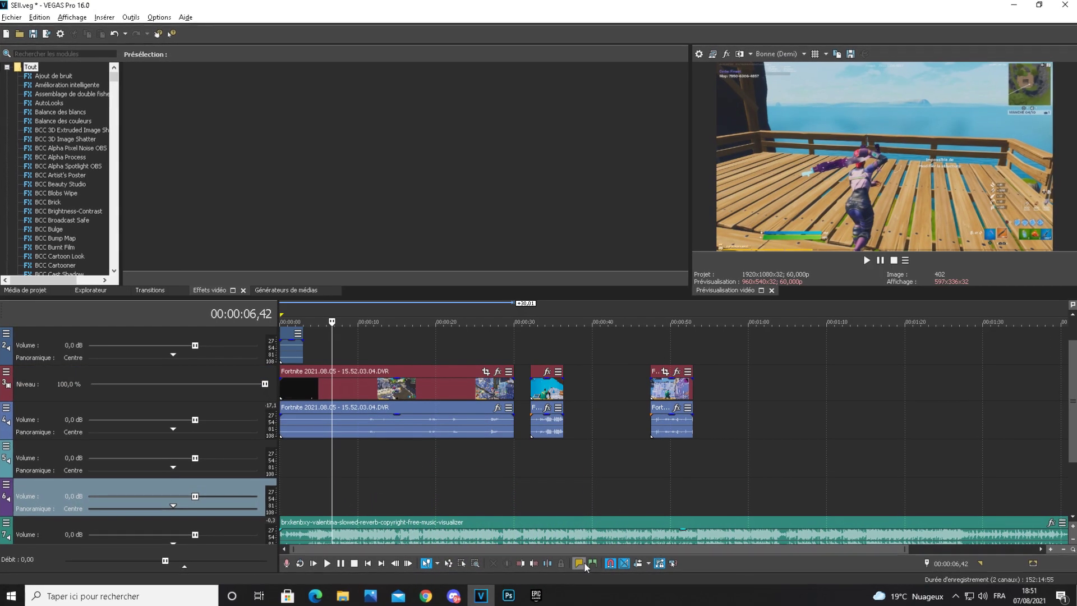
scroll(340, 494, up, 5)
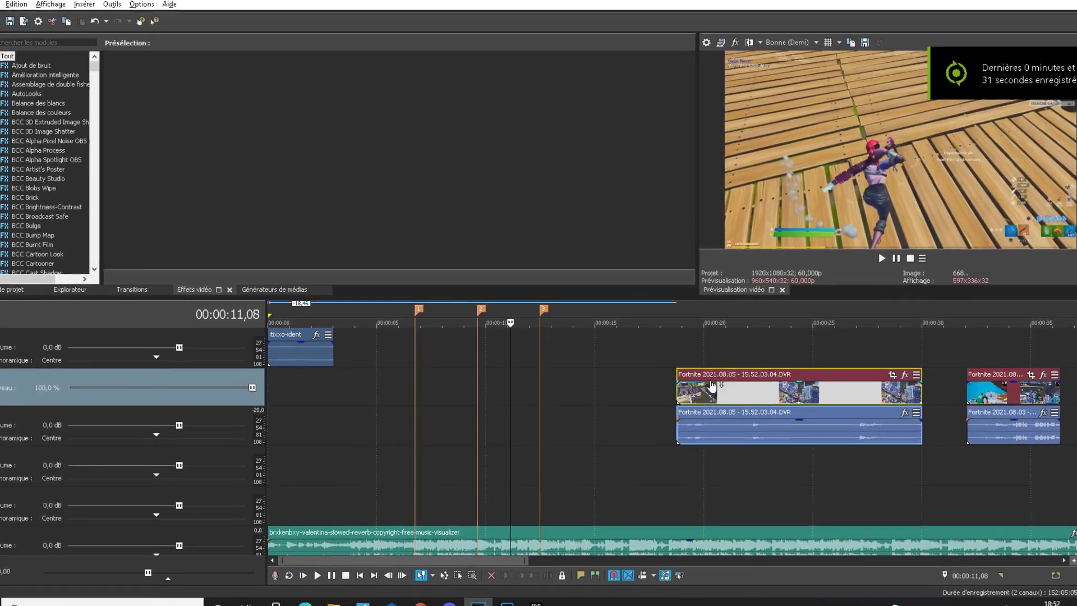
drag(757, 401, 350, 391)
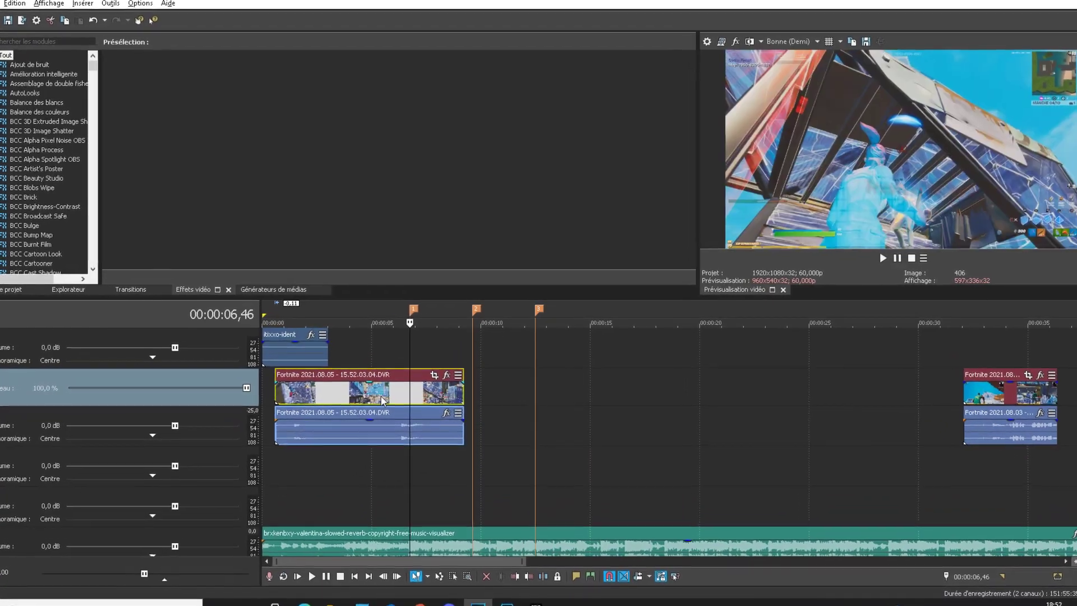
key(space)
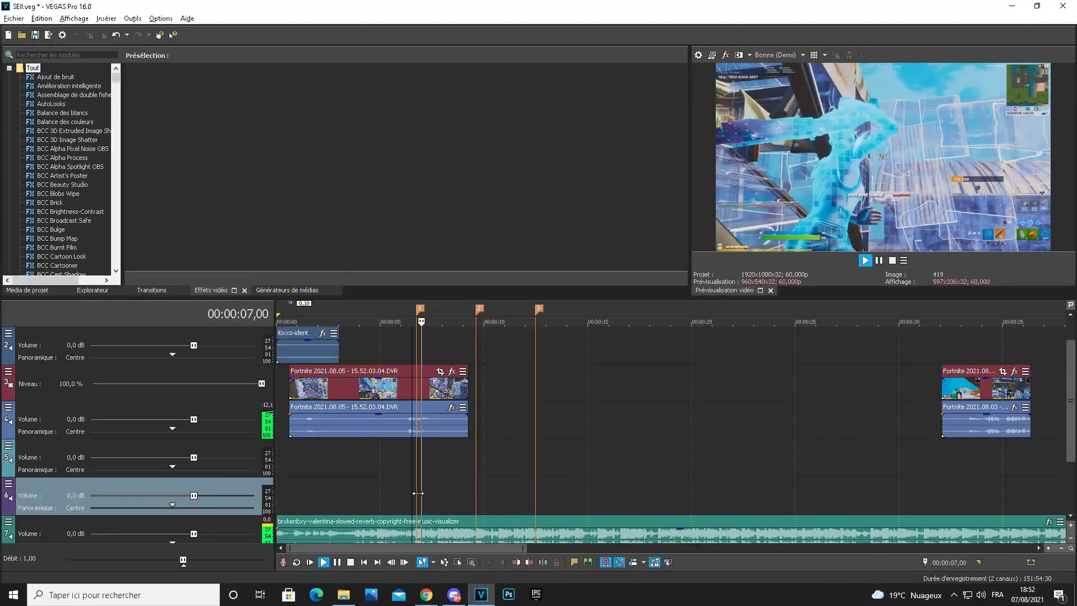
key(space)
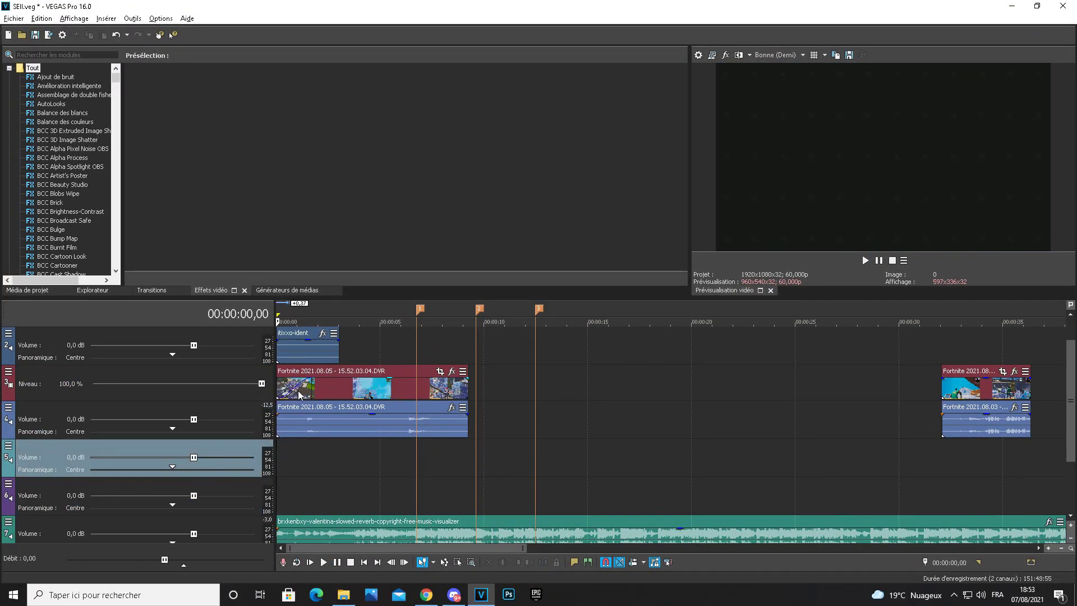
Add a fade-in of about 2 seconds to the start of the music clip and lower its gain
drag(1071, 399, 1070, 421)
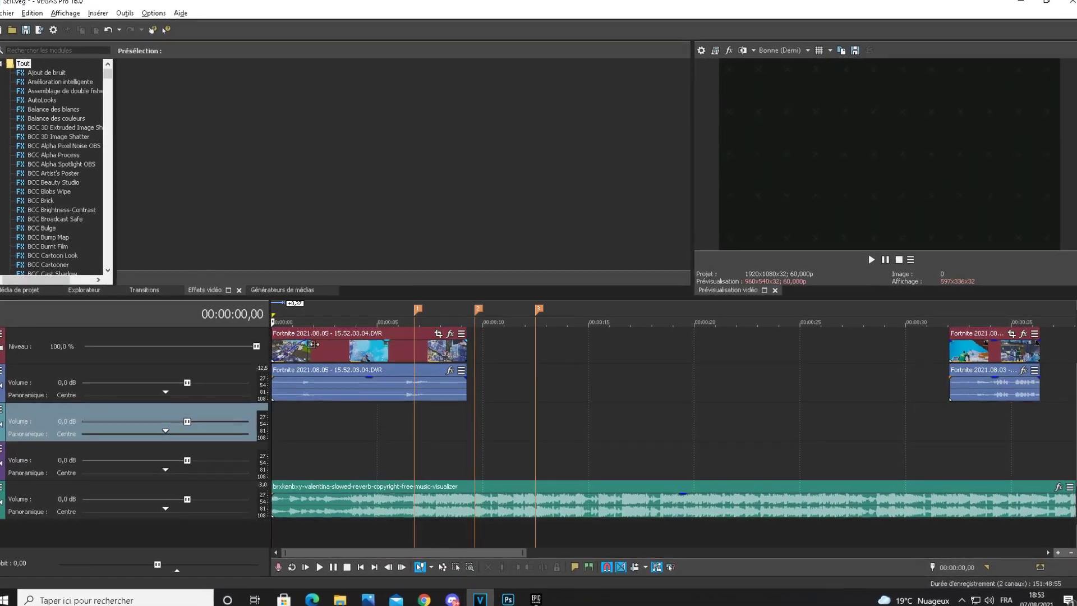
drag(275, 504, 302, 506)
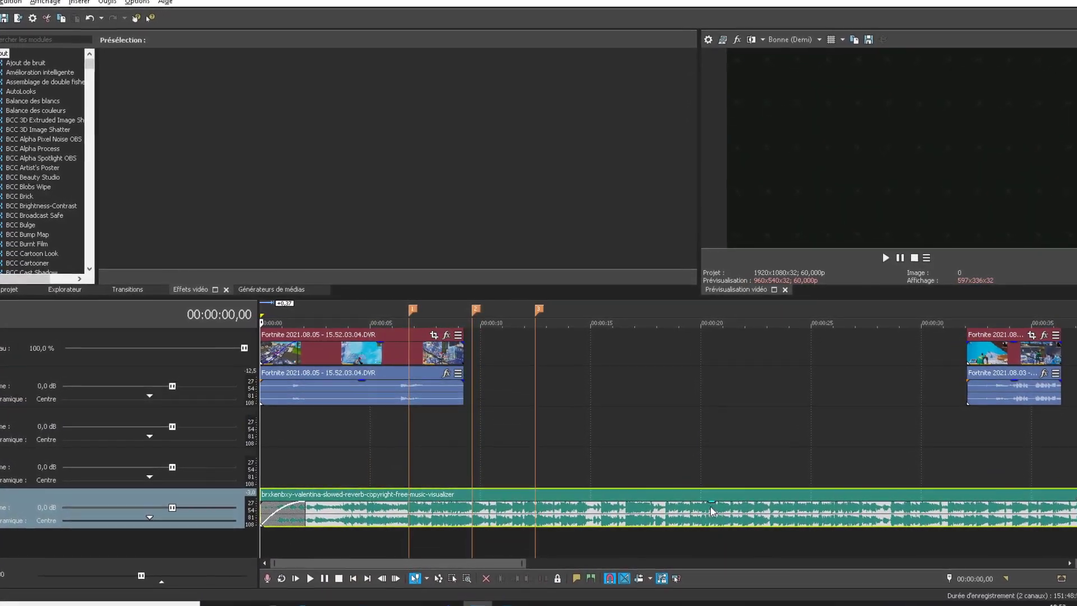
drag(711, 507, 721, 518)
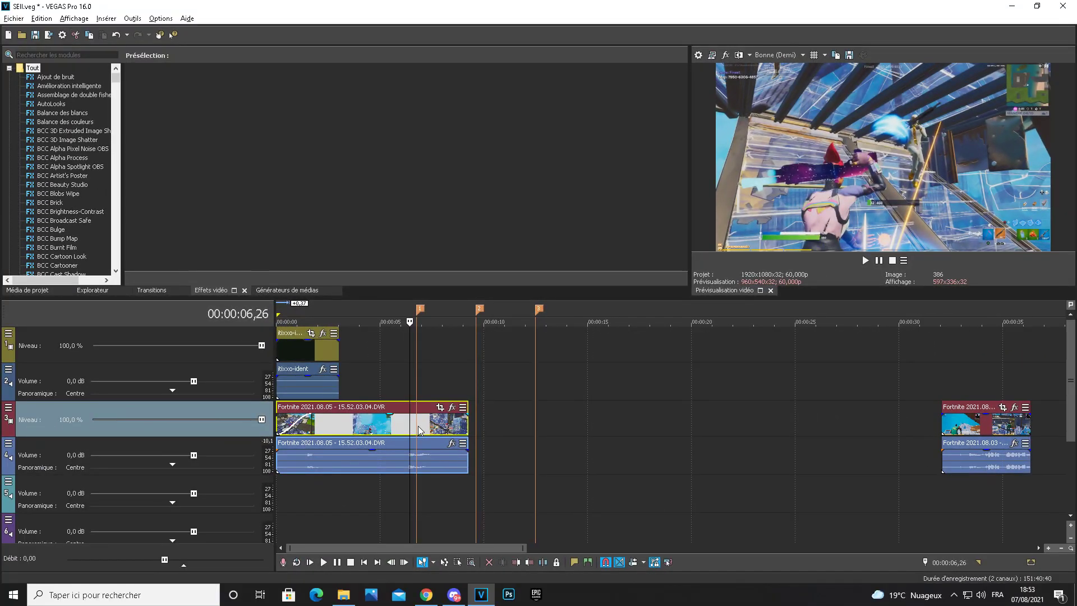
Split the Fortnite 2021.08.05 clip at the first marker, at 00:00:06,46
scroll(525, 469, up, 1)
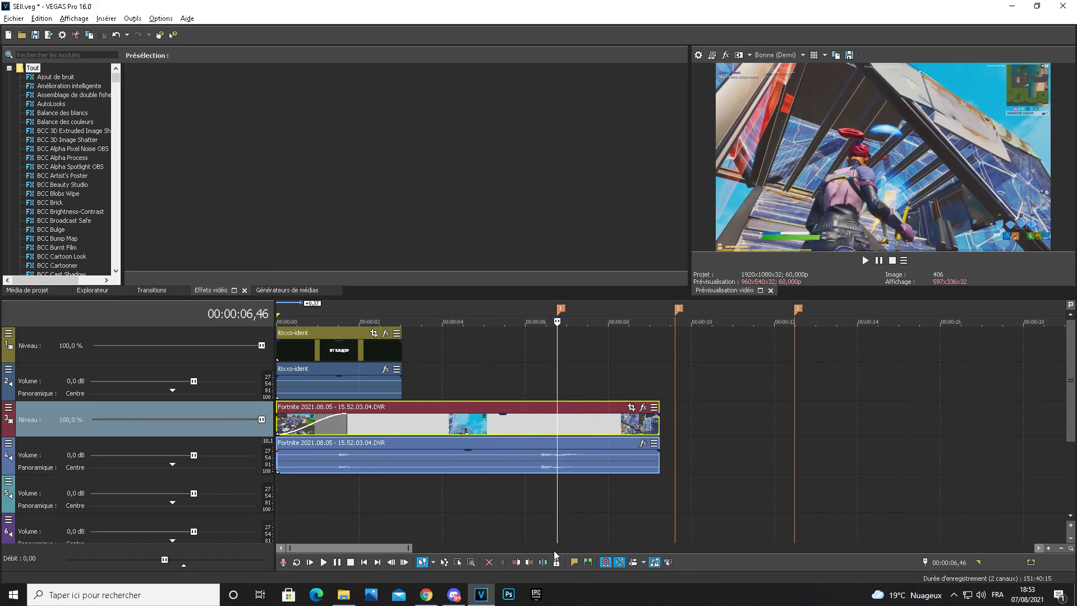
click(542, 562)
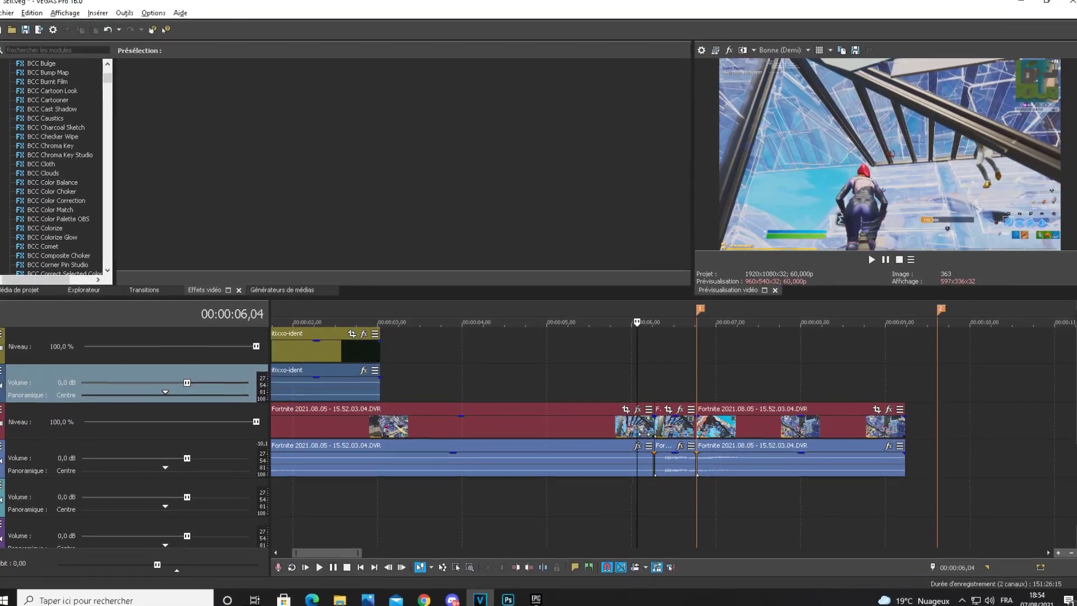
Insert a velocity (Rapidité) envelope on the short Fortnite segment running from 00:00:06,16 to the first marker
key(Right)
key(Right)
key(Right)
key(Right)
key(Right)
key(Right)
key(Right)
key(Right)
key(Right)
key(Right)
key(Right)
key(Right)
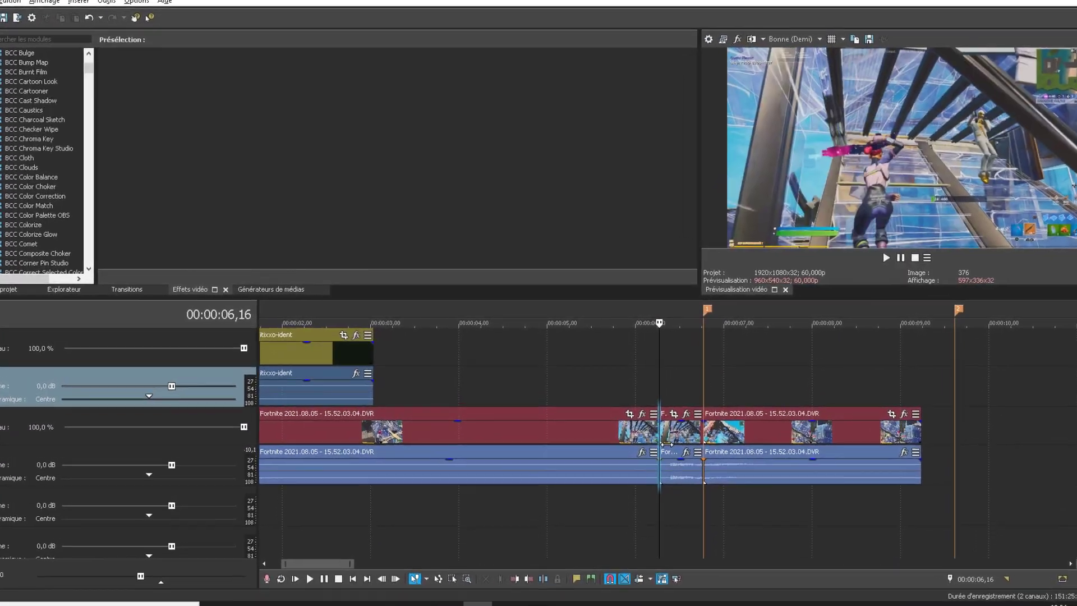
scroll(676, 441, up, 1)
right_click(683, 435)
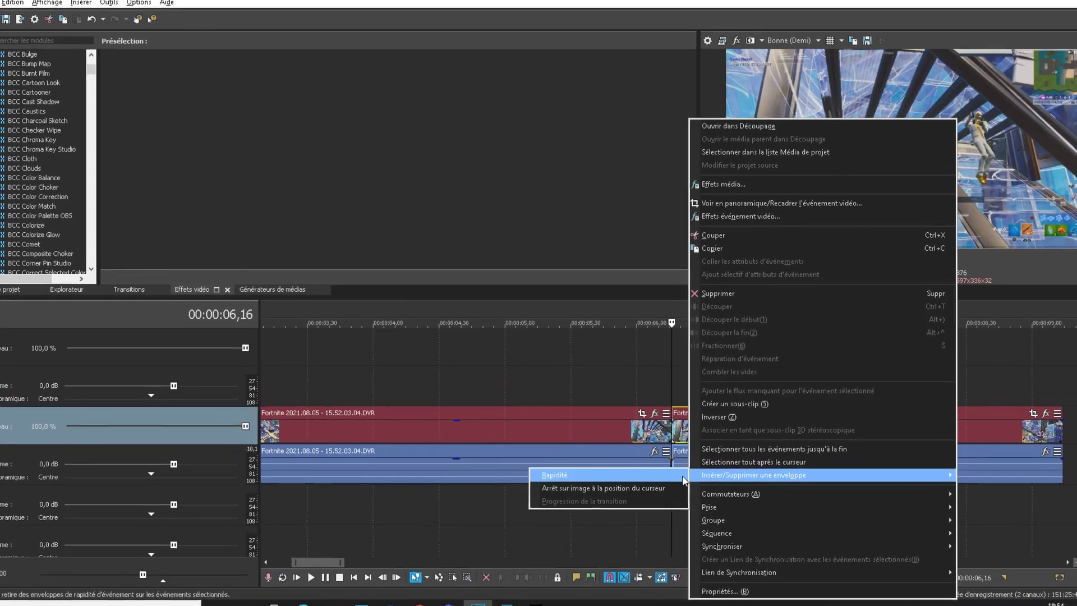
click(682, 477)
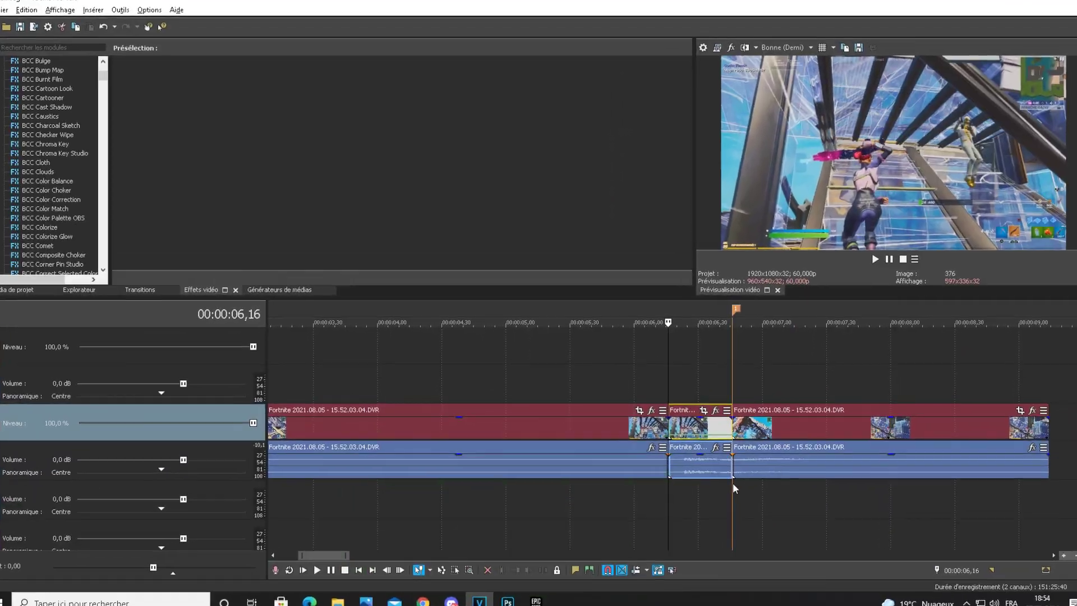
Apply a preset velocity to the short segment's envelope at 00:00:06,24 and play back the change
scroll(741, 491, up, 1)
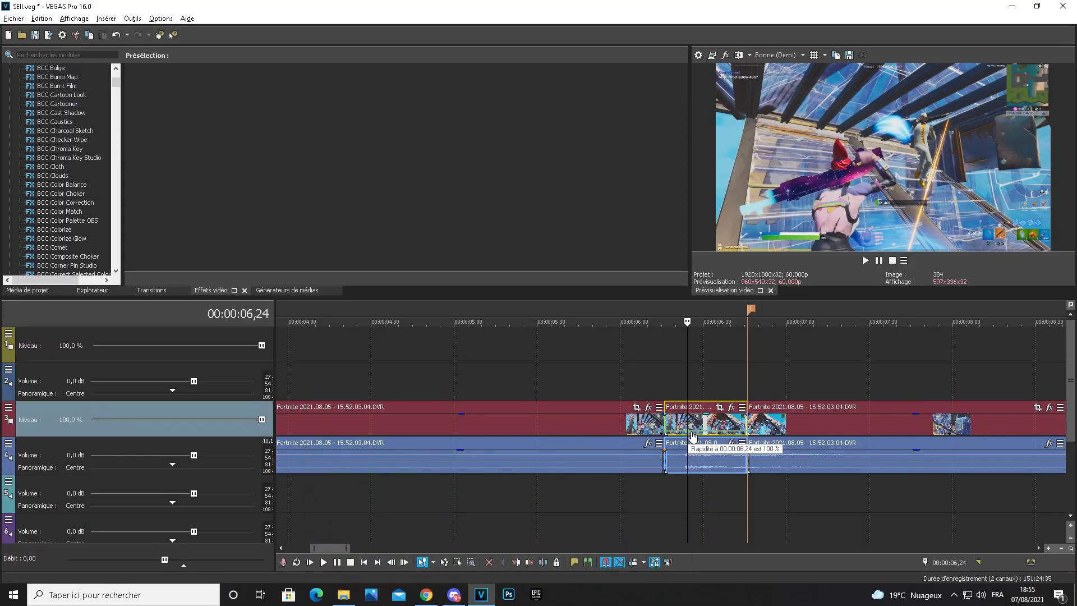
right_click(691, 432)
click(729, 223)
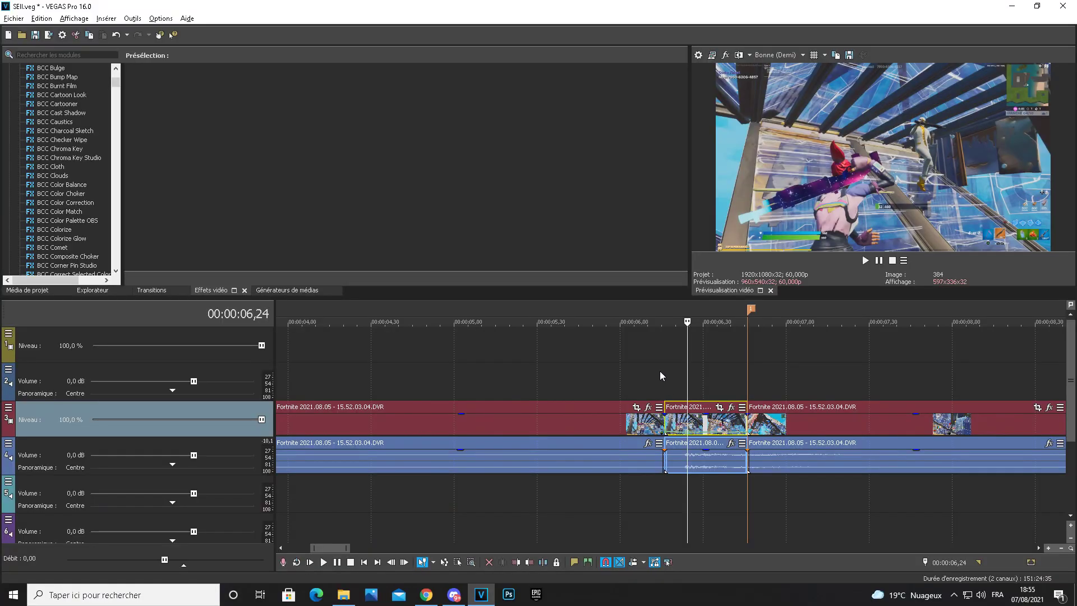
click(643, 369)
key(space)
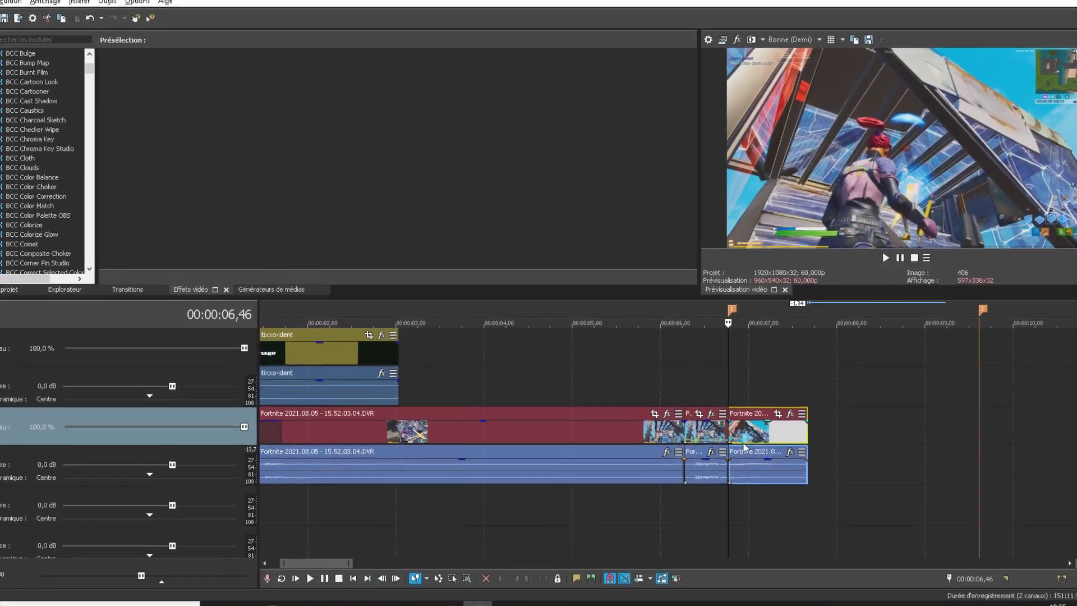
Insert a velocity envelope on the segment following the first marker and place the cursor at 00:00:06,50 in it
right_click(730, 424)
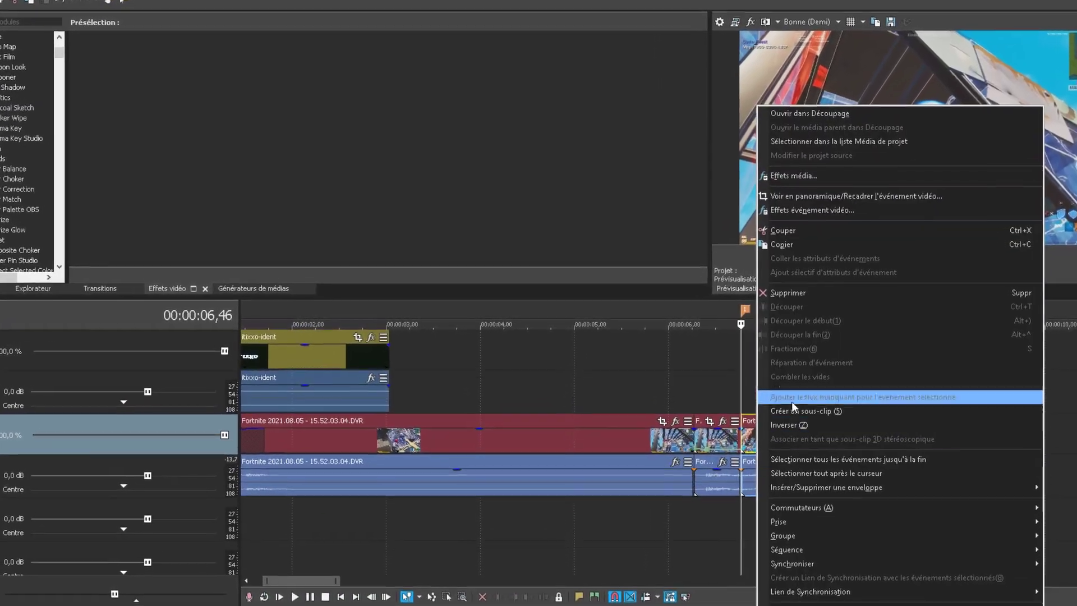
mouse_move(808, 487)
click(712, 488)
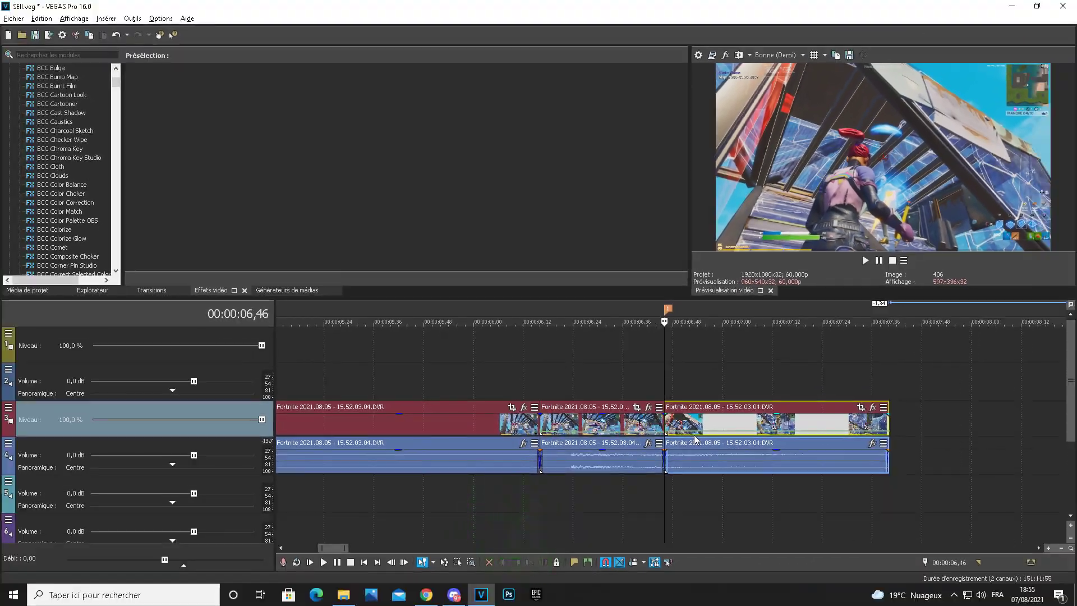
key(Right)
key(Right)
key(Right)
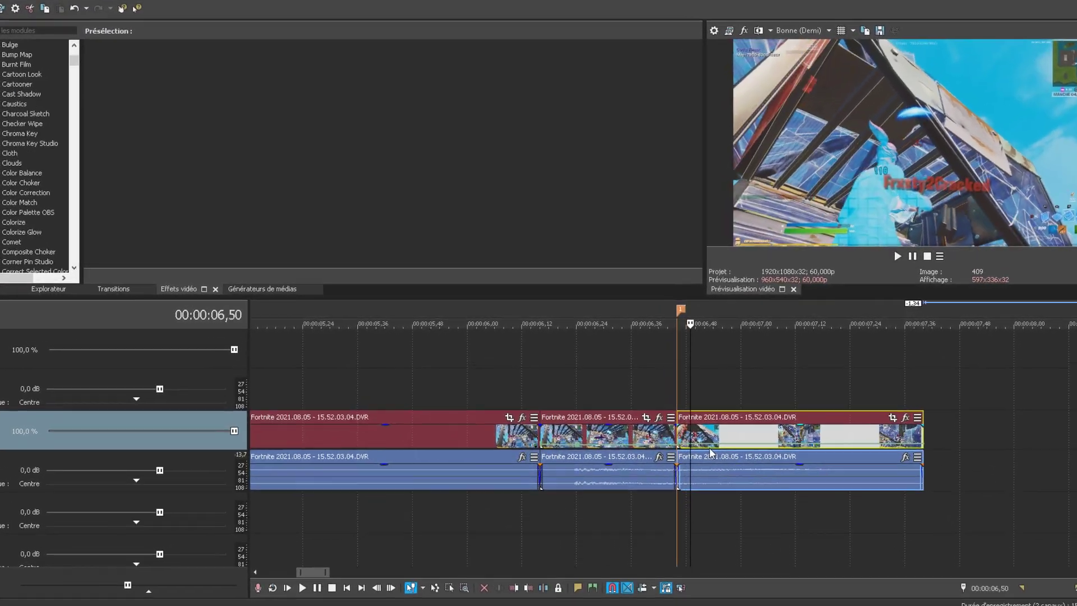
Play back the speed-adjusted segments around the first marker
key(space)
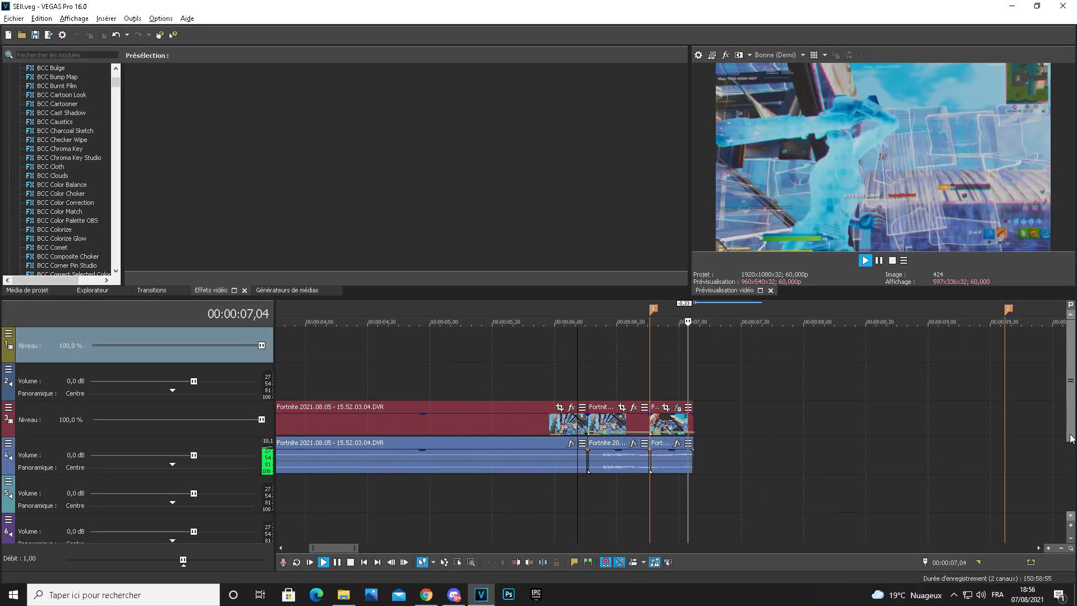
key(space)
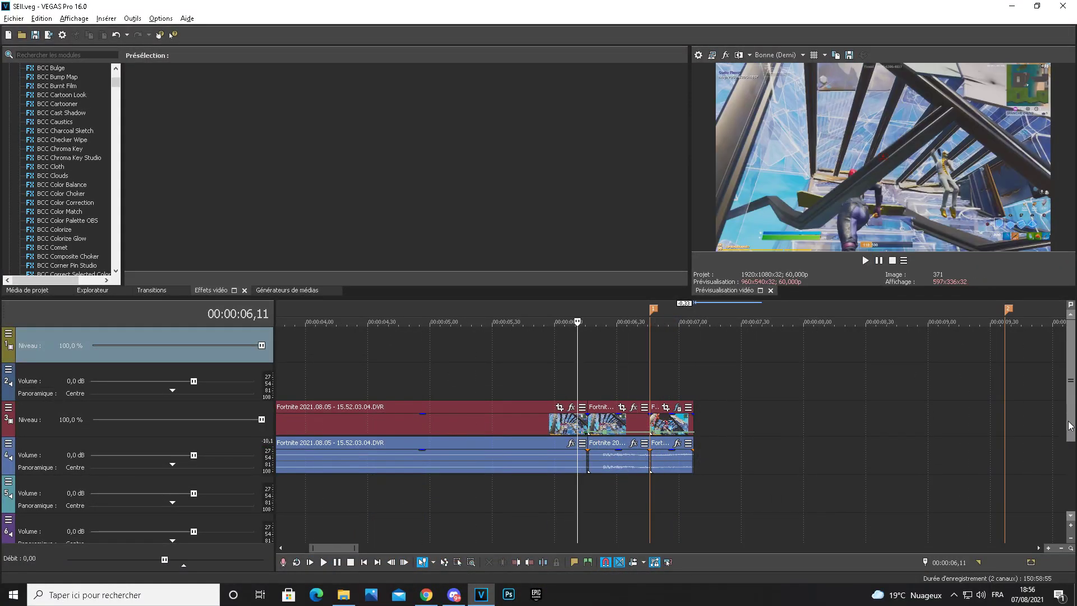
drag(1070, 426, 1071, 446)
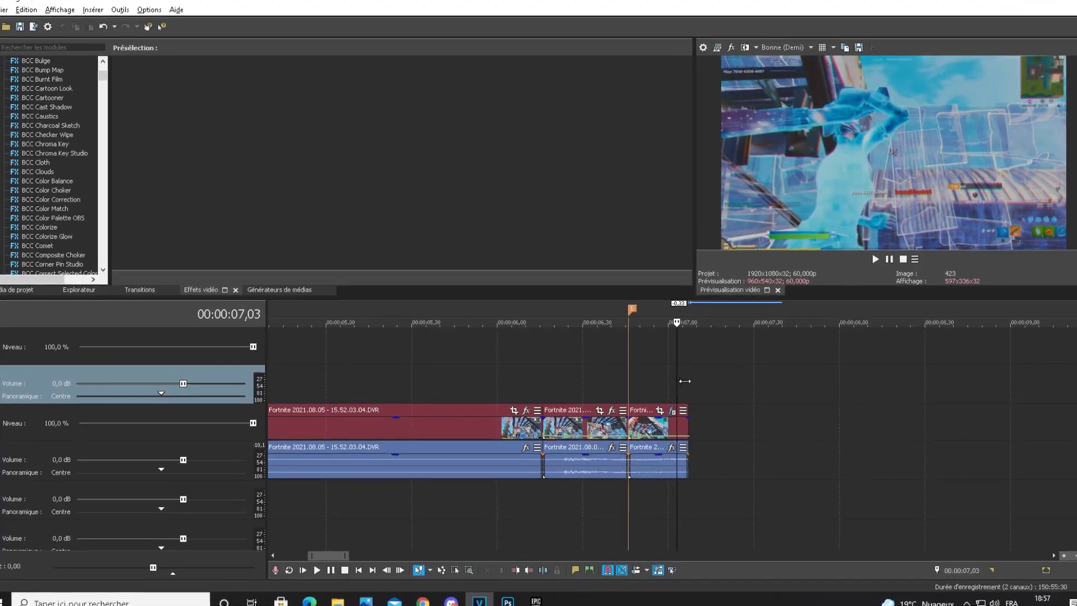
Move the Fortnite 2021.08.03 clip earlier on its track, behind the first sequence and across the second marker
key(Right)
drag(956, 423, 464, 424)
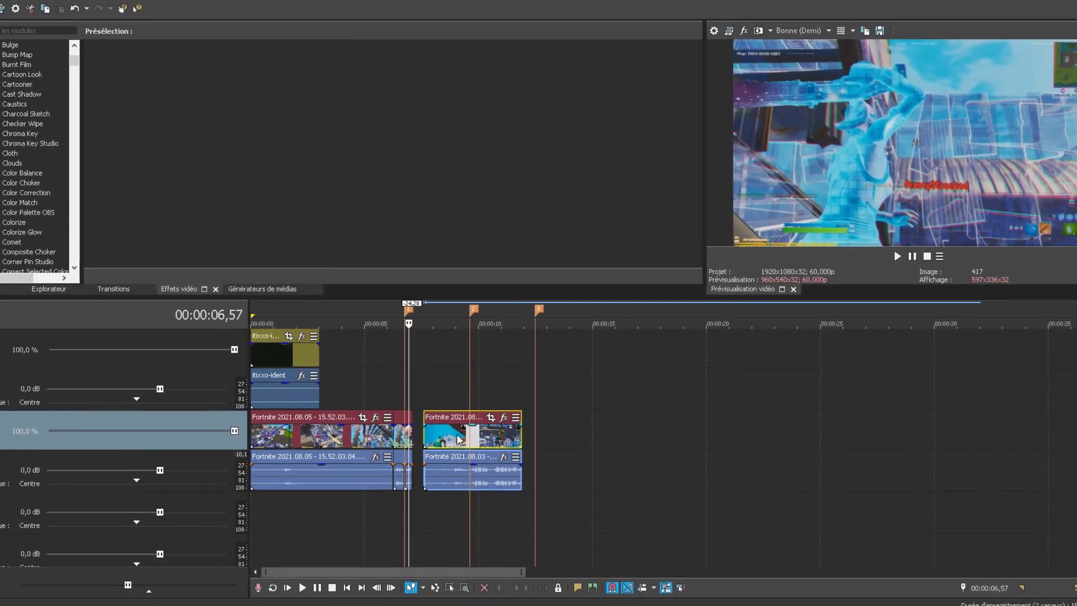
scroll(510, 452, up, 3)
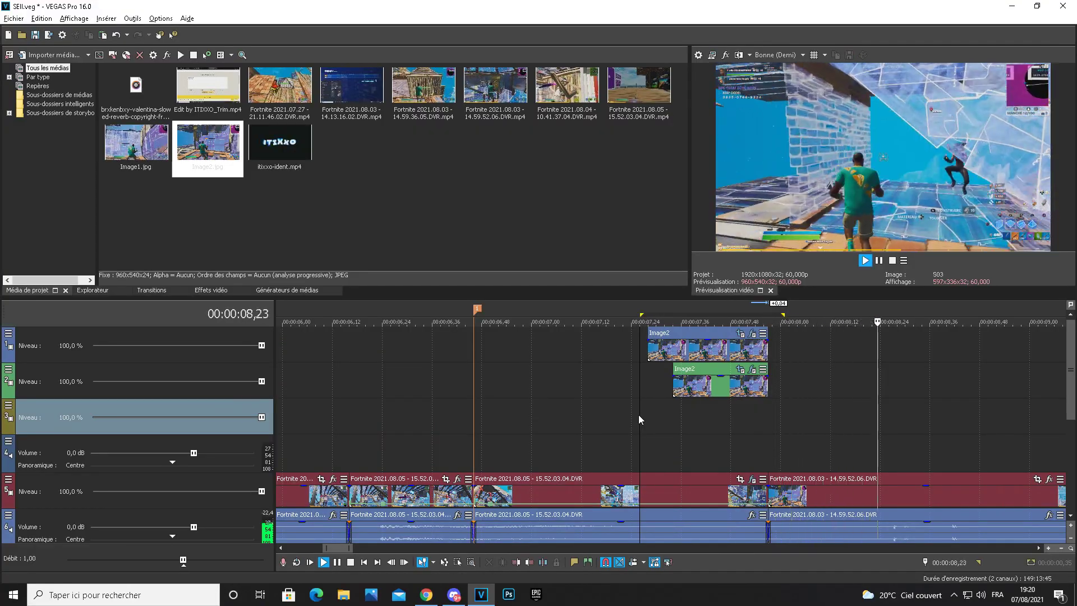
Stop the playback and split the Fortnite 2021.08.03 clip at the second marker, at 00:00:09,37
key(space)
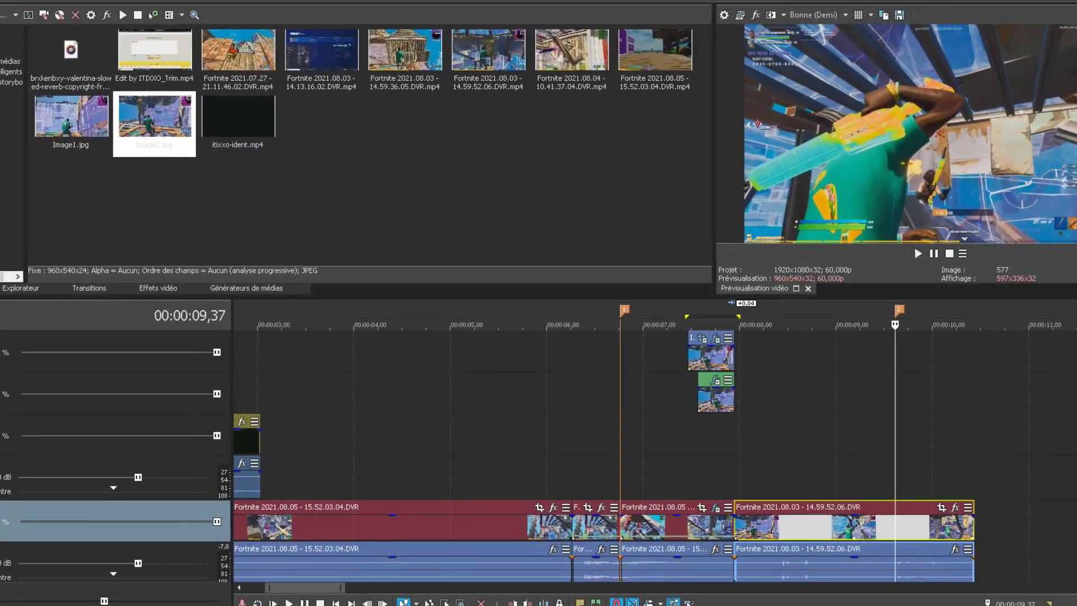
key(s)
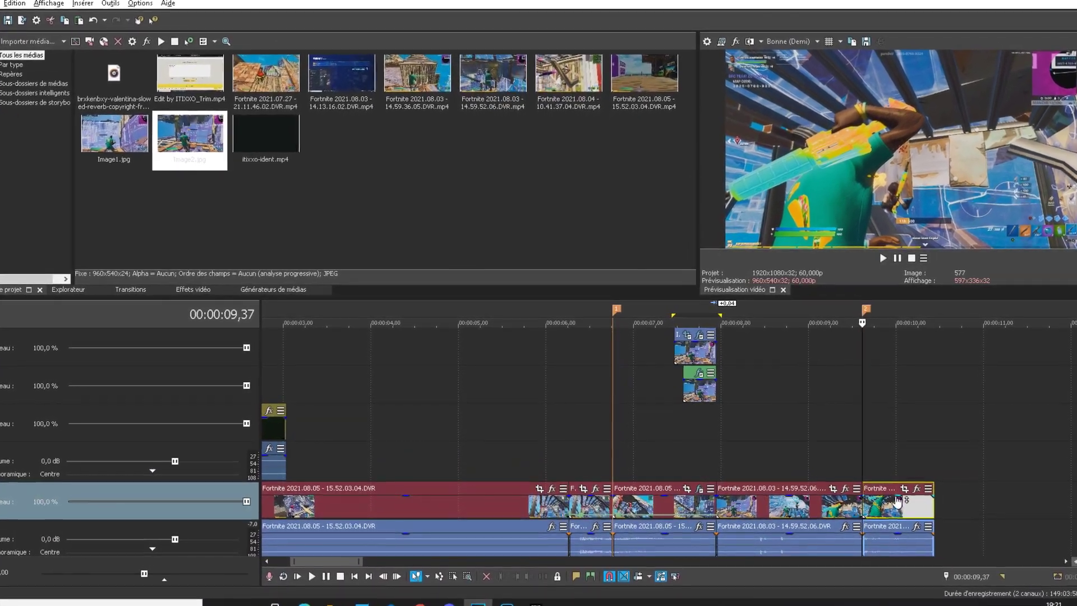
Apply a blurring video effect to the short Fortnite segment after the second marker
click(911, 486)
click(723, 105)
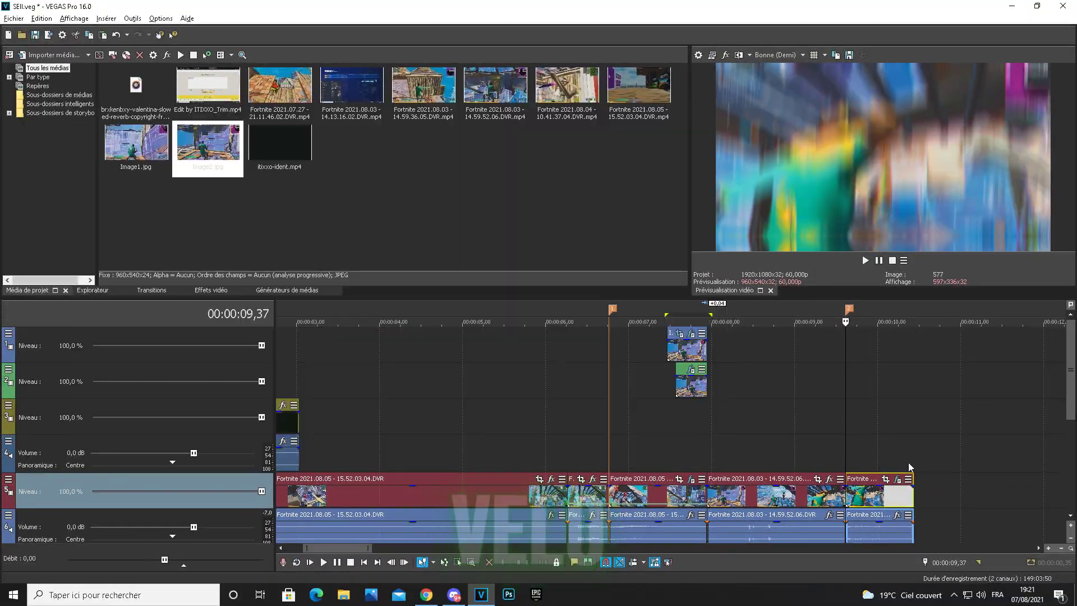
click(816, 389)
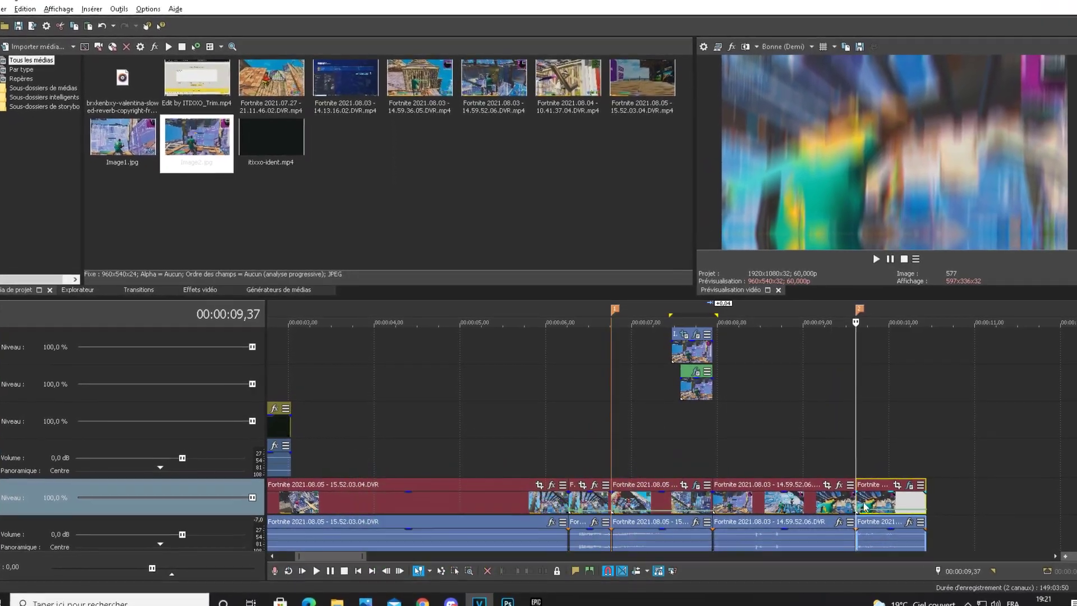
Set the velocity of the segment after the second marker to 50% at 00:00:09,41 and 200% at its start
scroll(874, 537, up, 1)
key(Right)
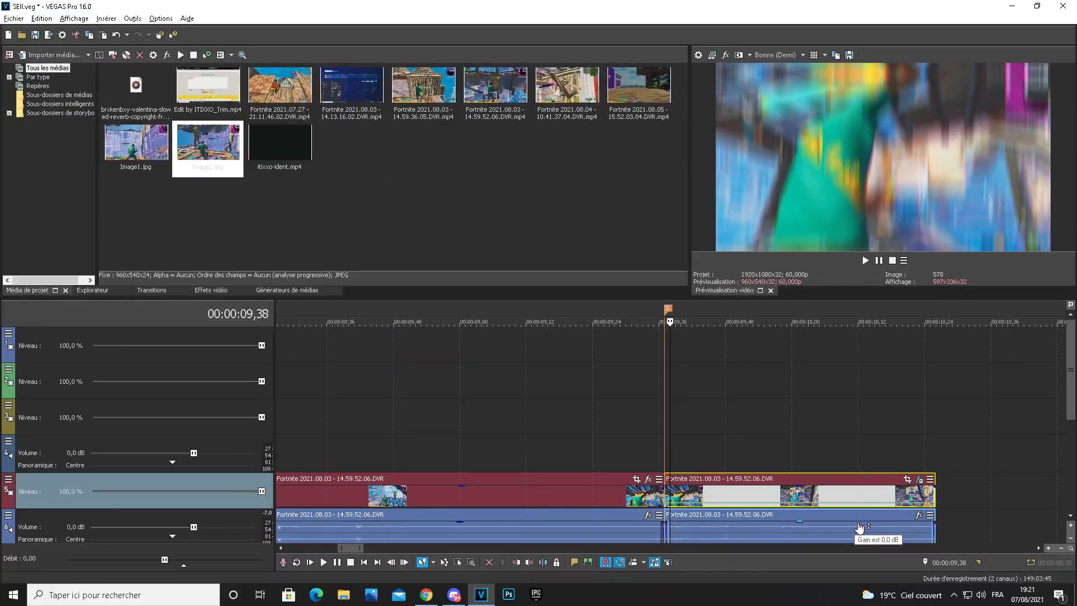
right_click(689, 506)
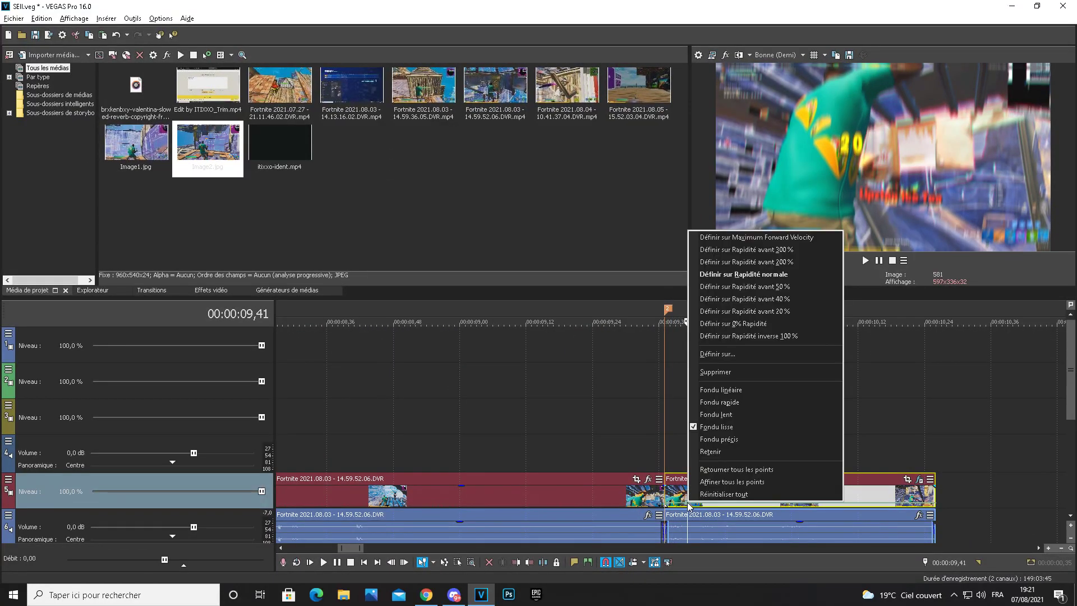
click(759, 290)
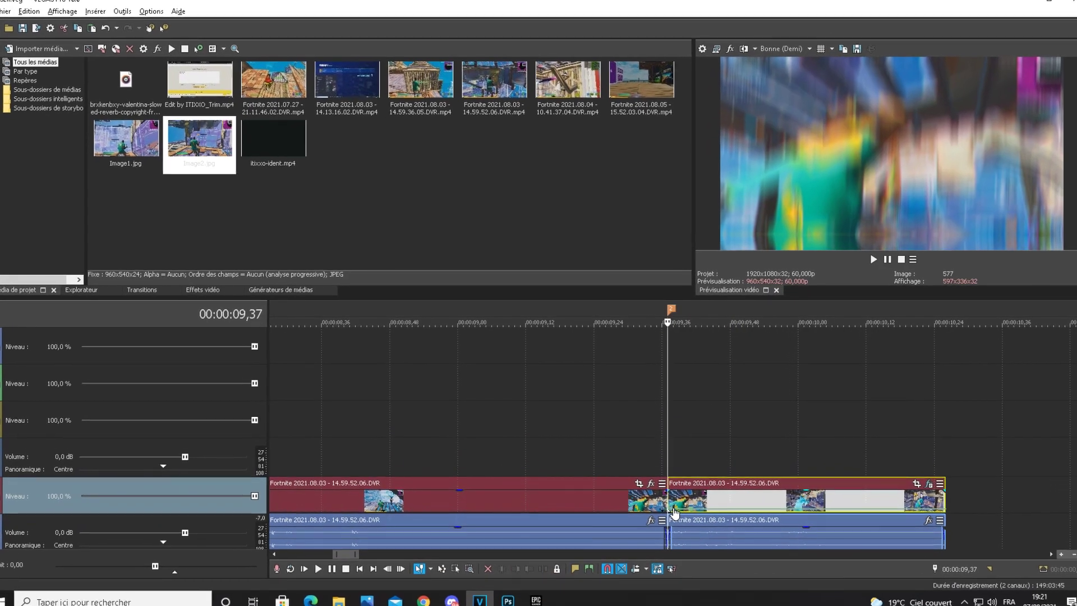
right_click(666, 506)
click(739, 260)
Play back the sequence around the second marker to review the speed ramp and blur
key(space)
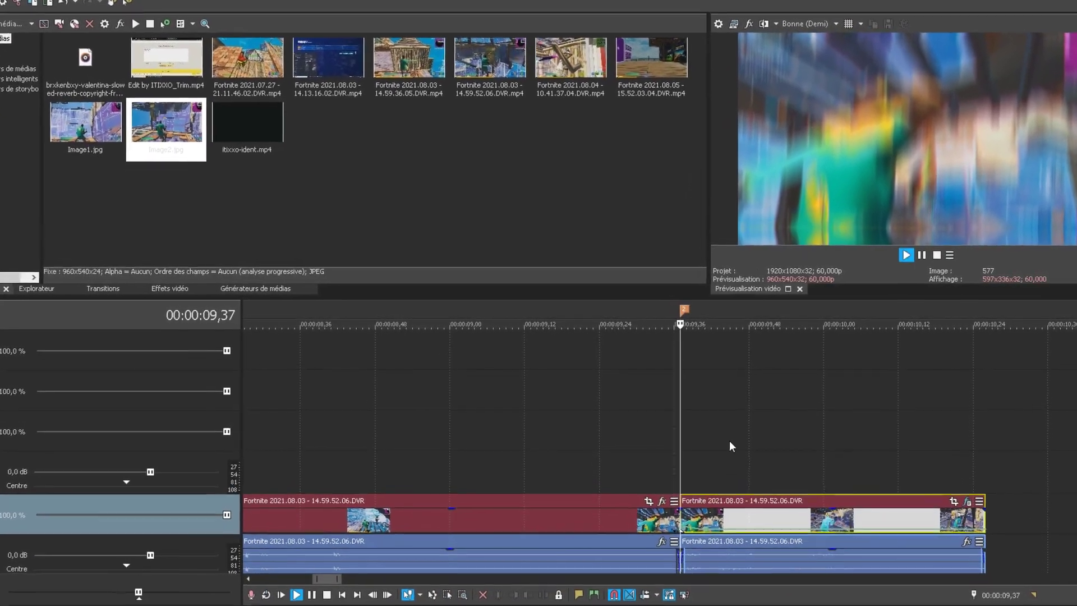
scroll(738, 479, down, 3)
key(space)
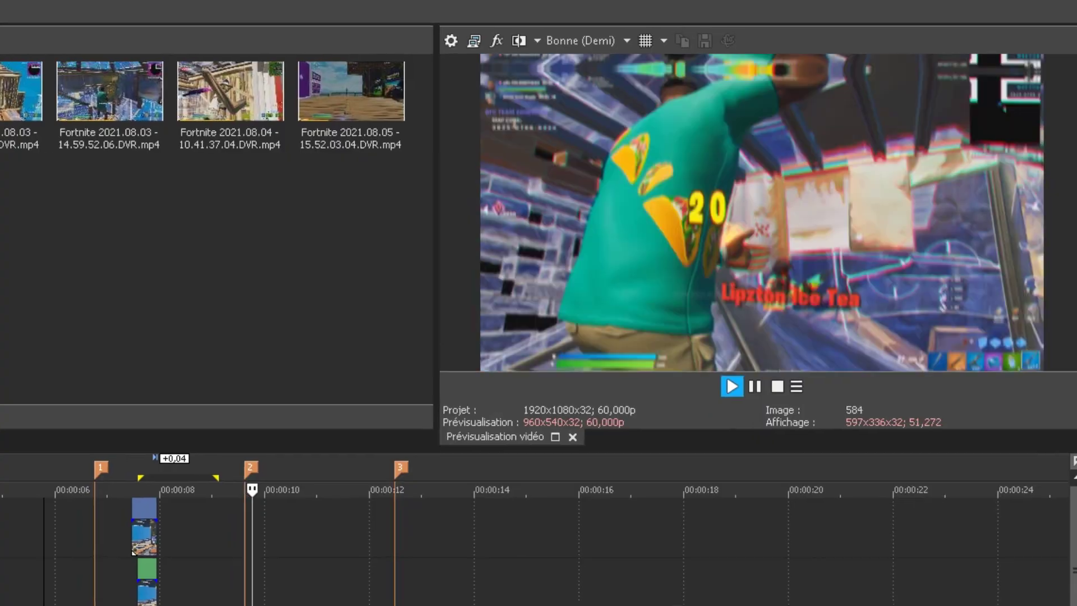
key(space)
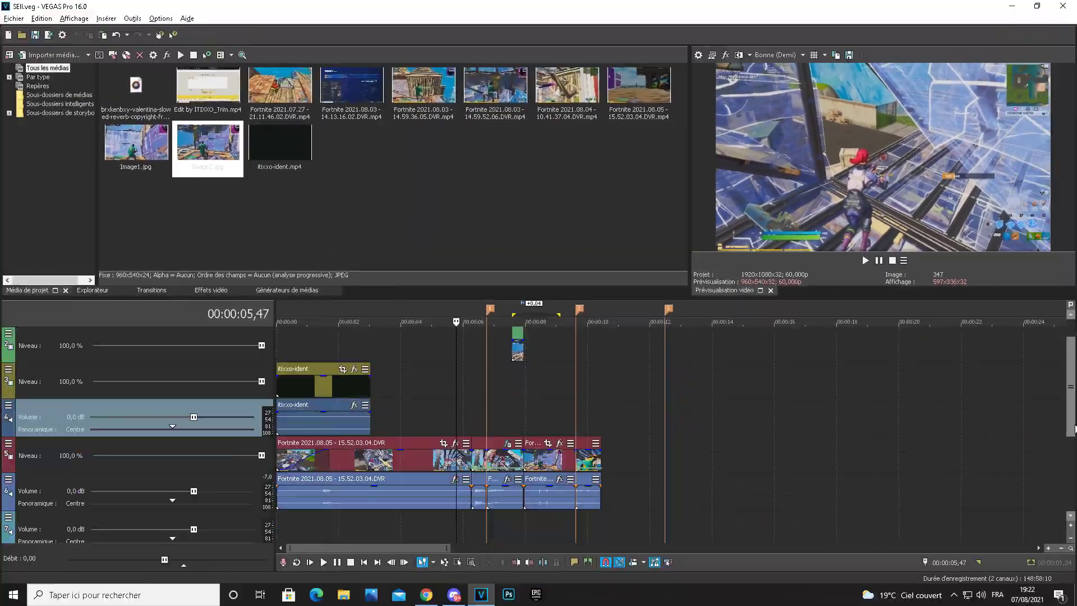
Place the Fortnite 2021.08.03 - 14.59.36.05 clip after the existing footage and line its action up with the third marker
scroll(1003, 477, down, 2)
scroll(311, 495, down, 3)
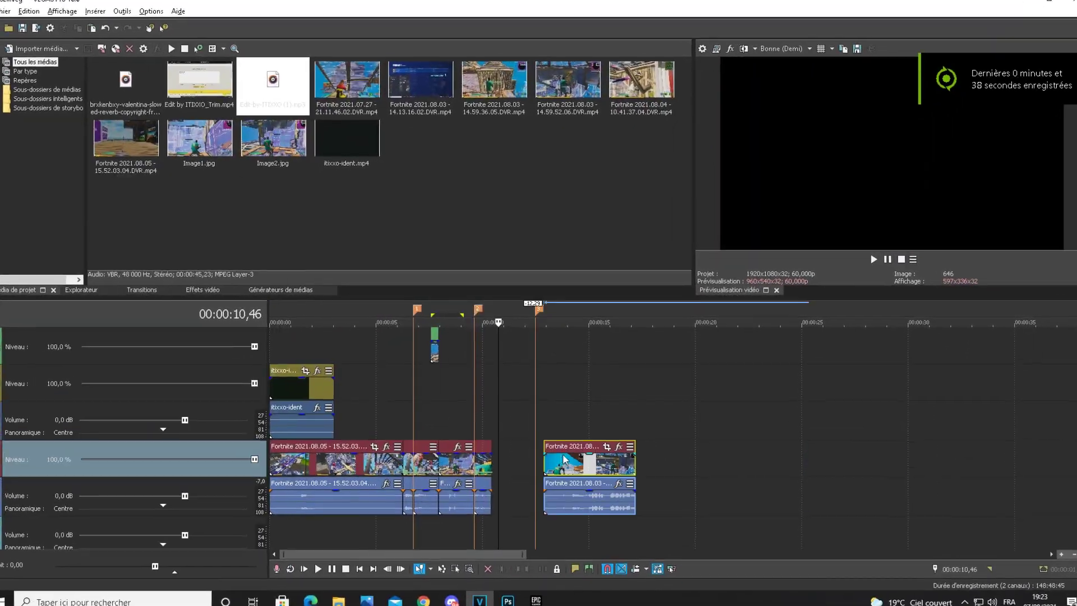
drag(564, 460, 547, 460)
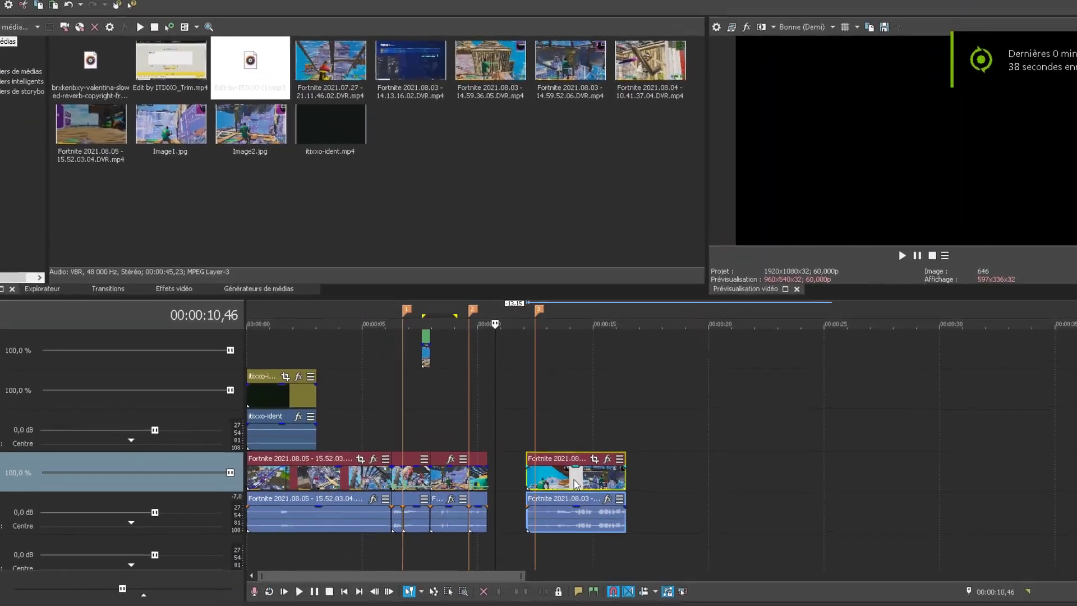
click(571, 460)
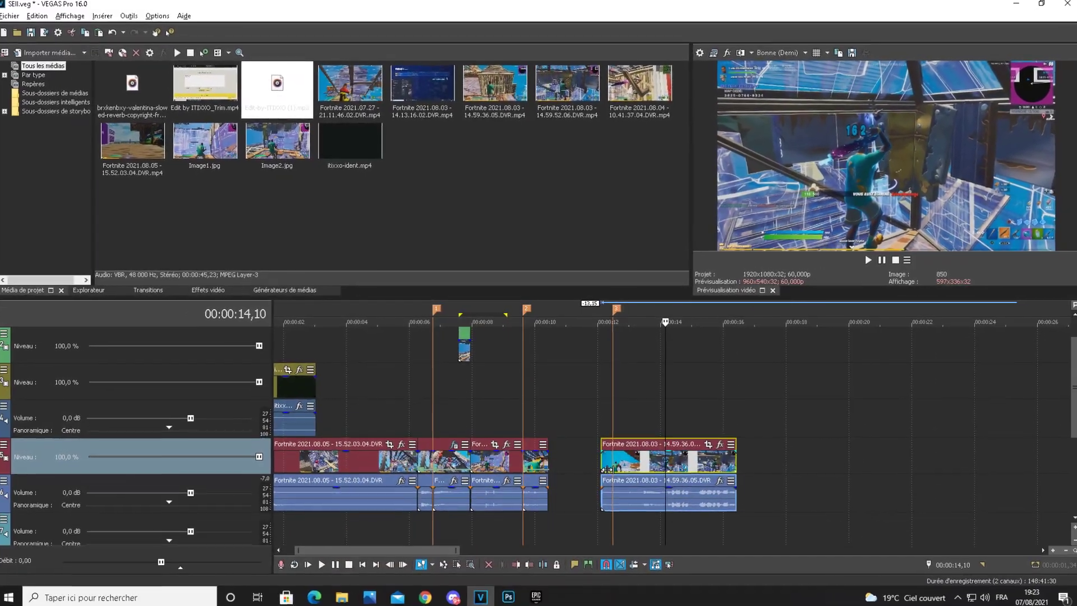
drag(610, 477, 614, 478)
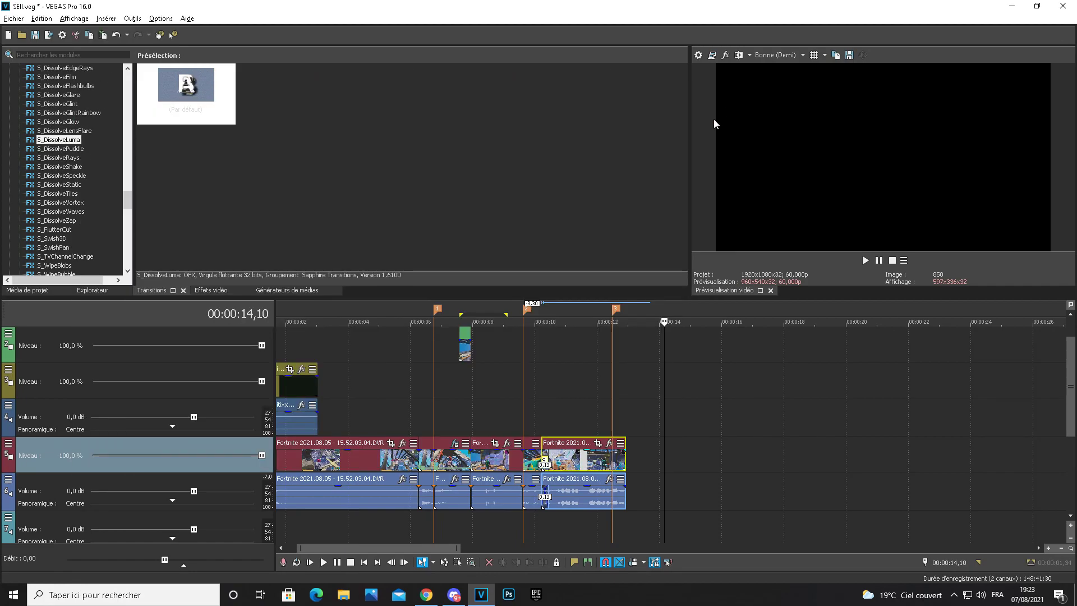
Apply the S_DissolveLuma transition with default settings to the overlap at the start of the last Fortnite clip
click(550, 388)
scroll(561, 409, up, 3)
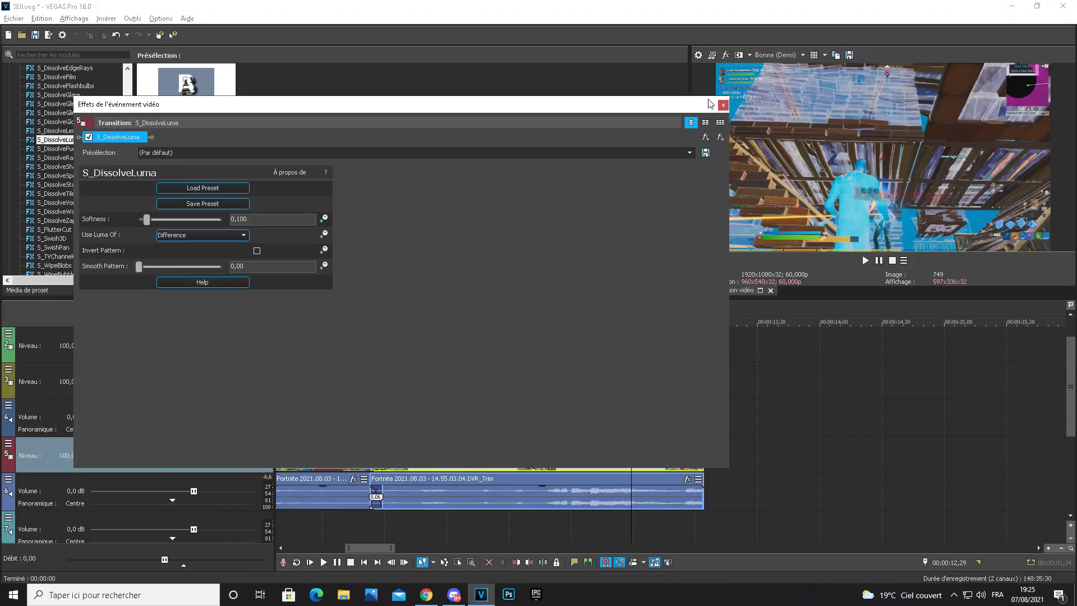
click(723, 105)
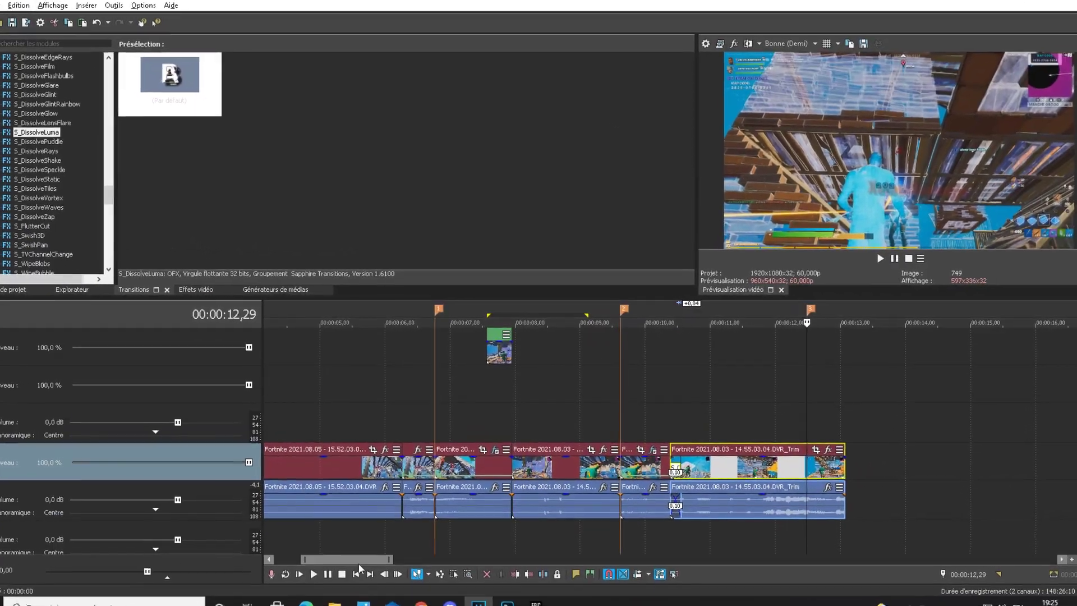
Split the Fortnite 2021.08.03 - 14.55.03.04.DVR_Trim clip at the third marker, 00:00:12,29, and at 00:00:11,49
drag(339, 583, 361, 586)
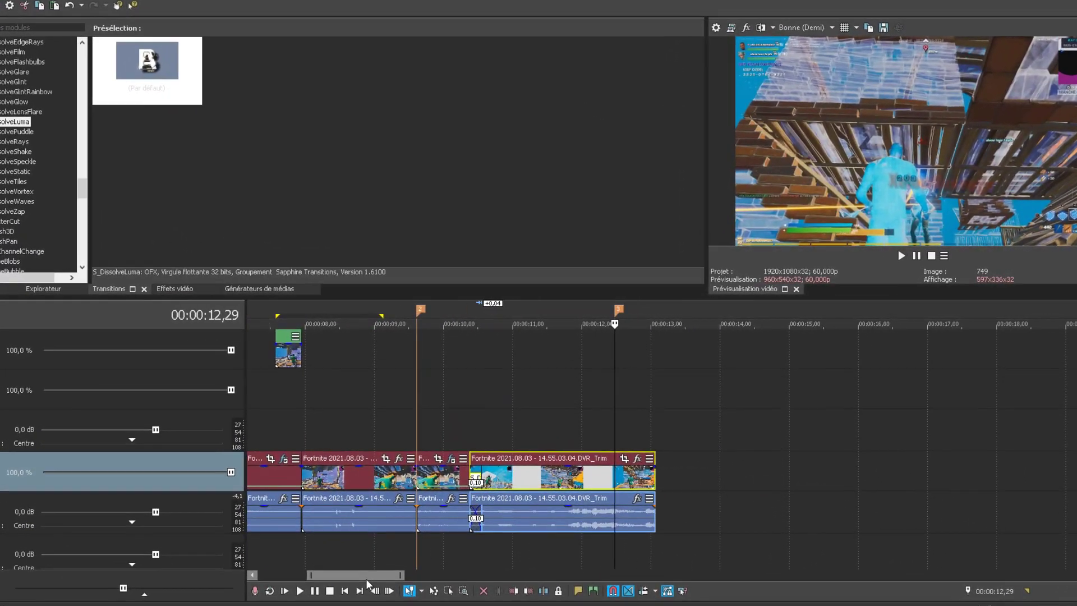
scroll(552, 549, up, 2)
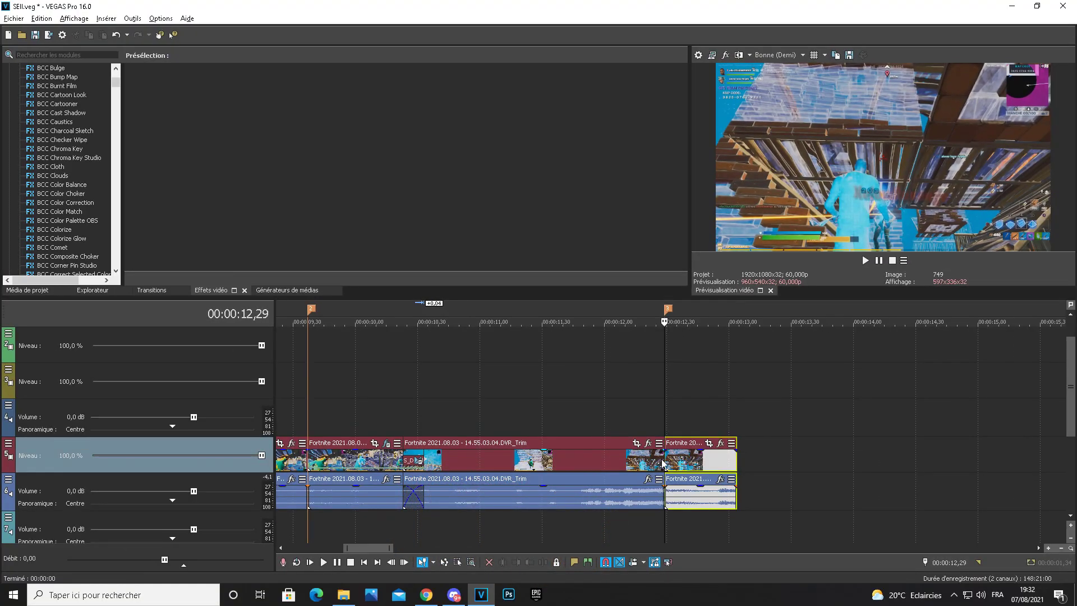
click(662, 463)
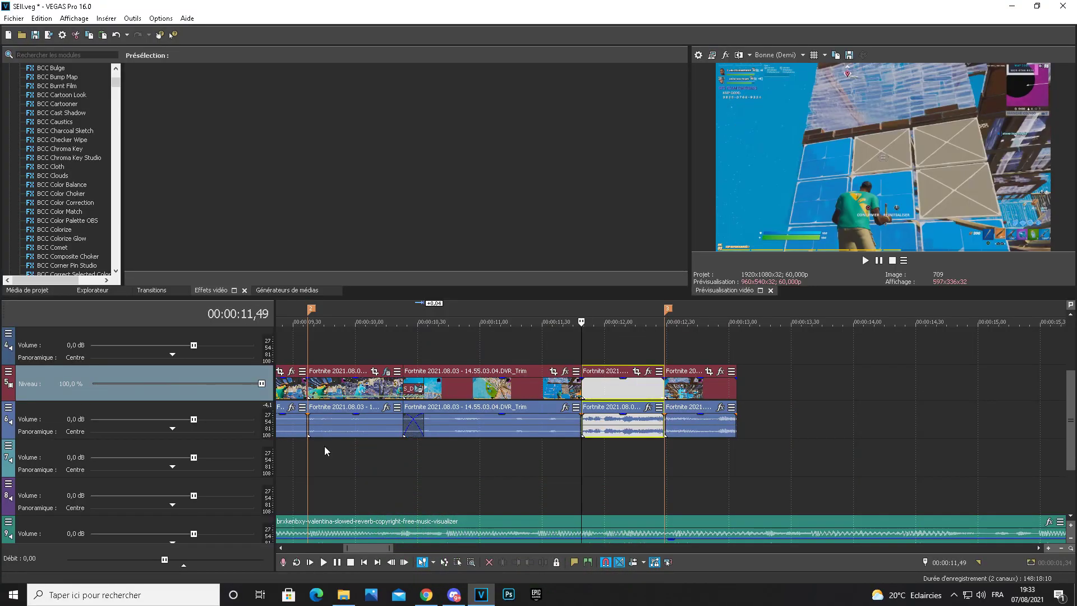
Apply BCC Temporal Blur to the segment before the third marker and keyframe its Amount (Frames) to about 2,20 at the end
drag(118, 83, 119, 125)
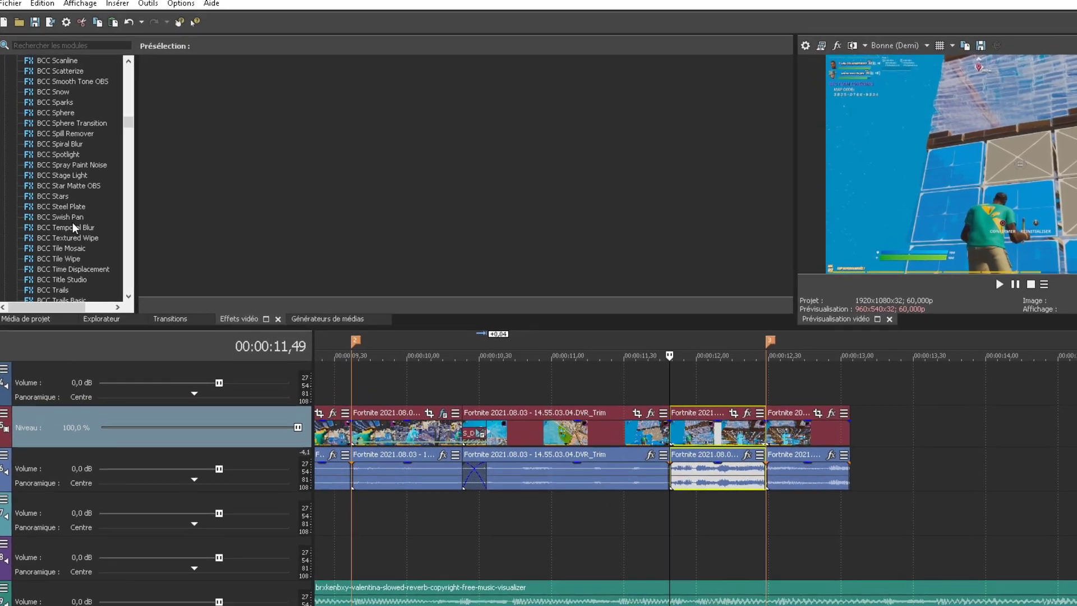
click(61, 211)
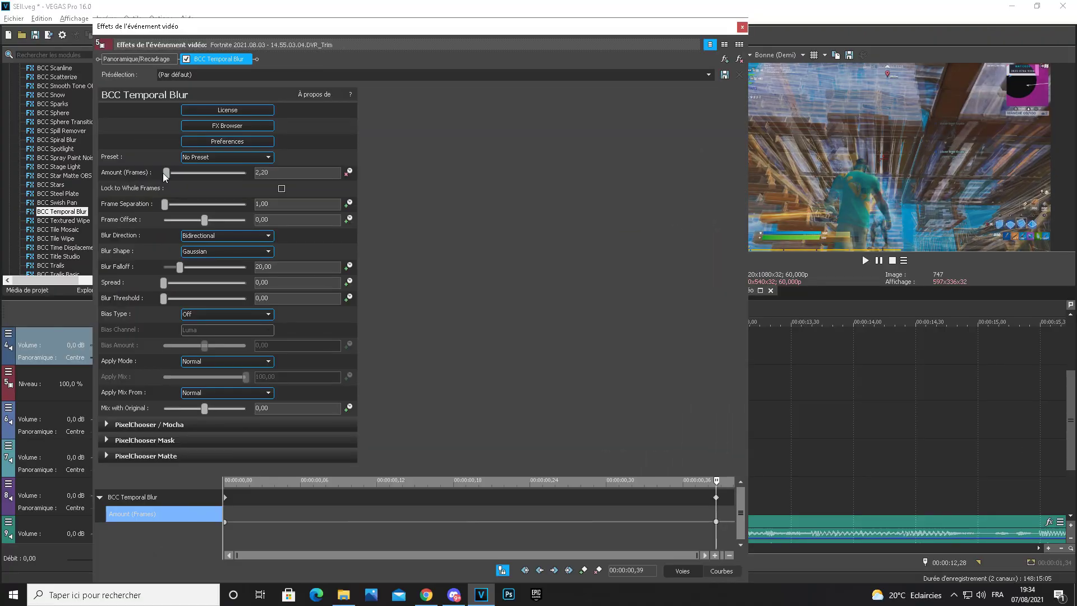
drag(164, 175, 165, 175)
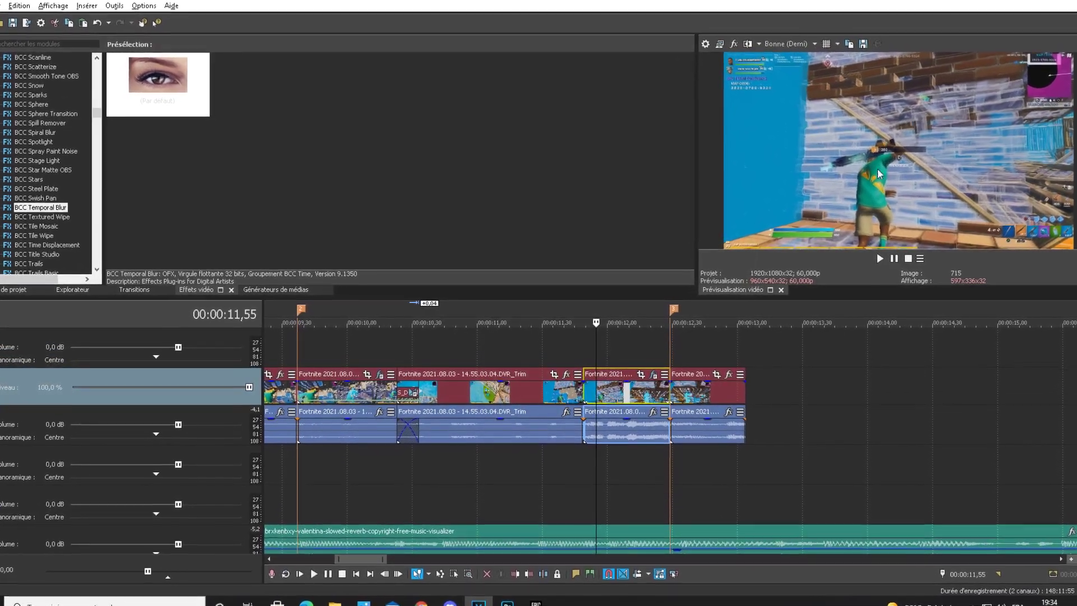
Add the Noir et blanc 50 % effect to the segment before the third marker and blur the segment after it
drag(79, 104, 102, 125)
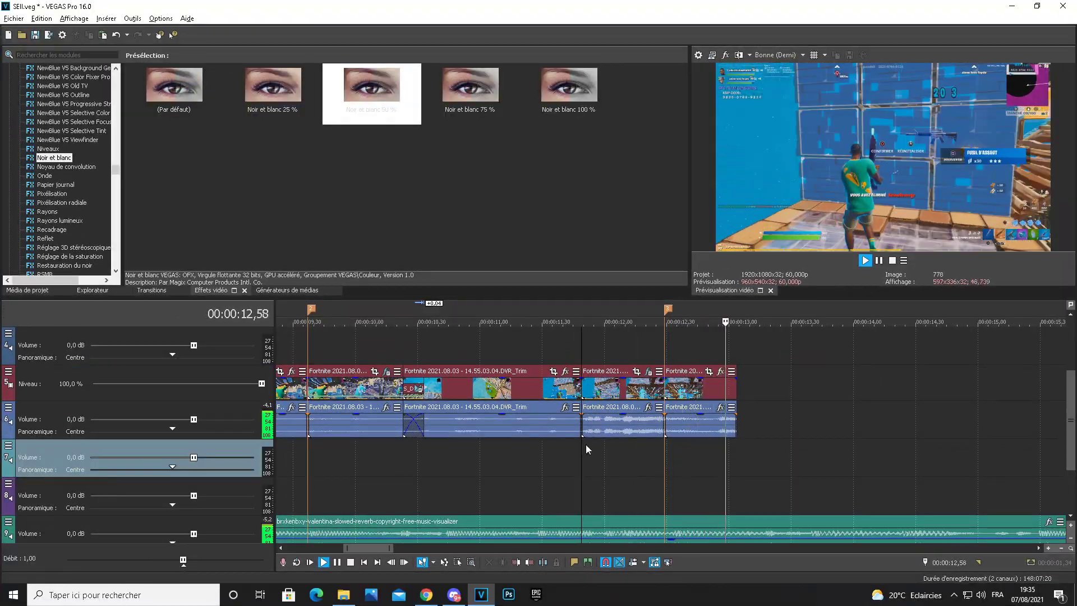
key(space)
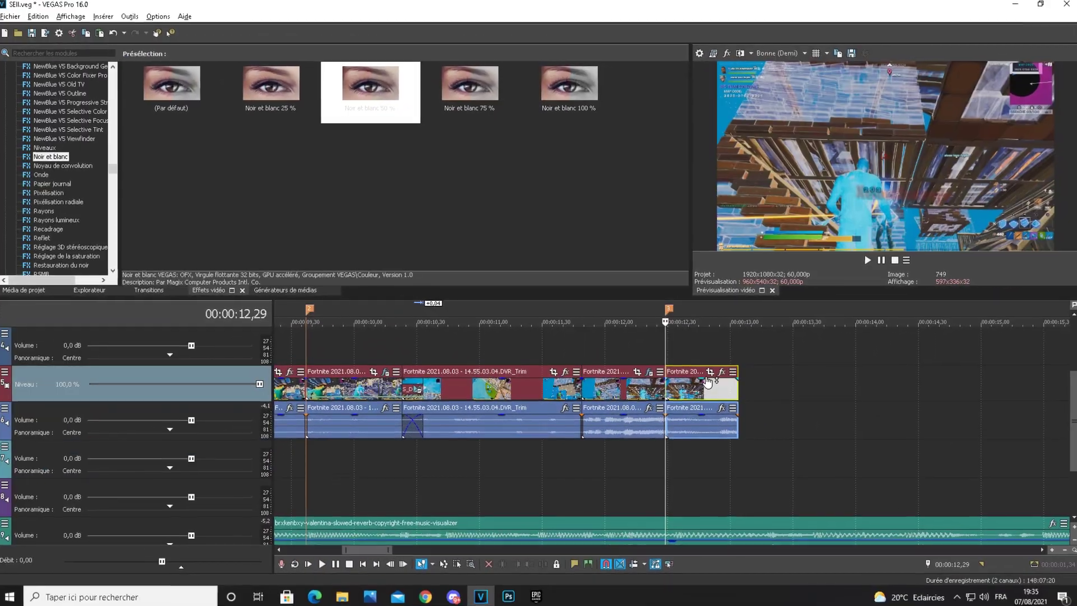
scroll(723, 392, down, 5)
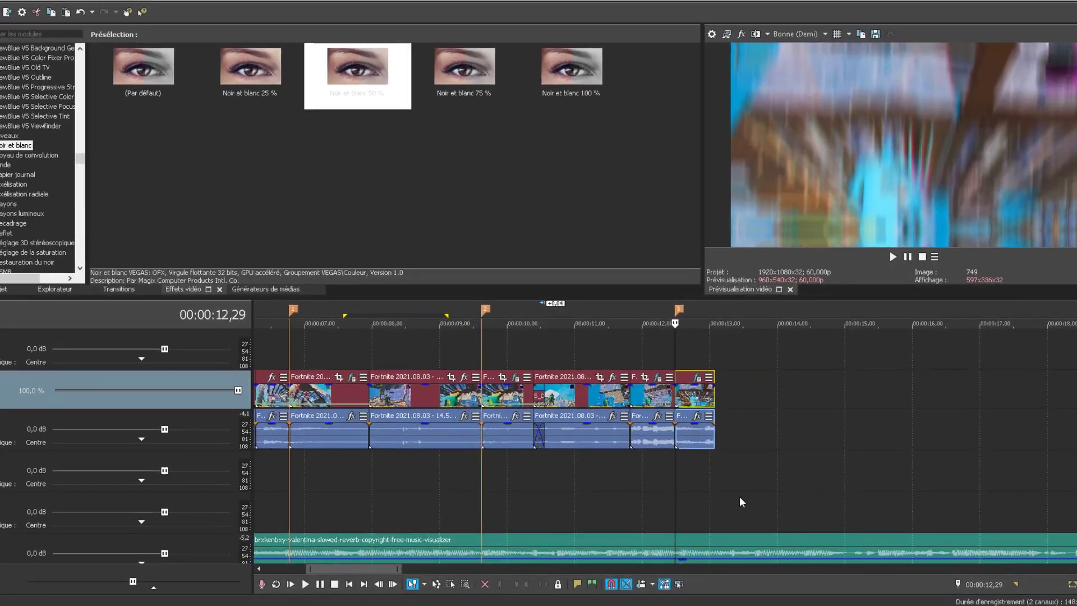
Check the velocity fade curves on the segments before the third and after the second marker, and play that section back
right_click(642, 387)
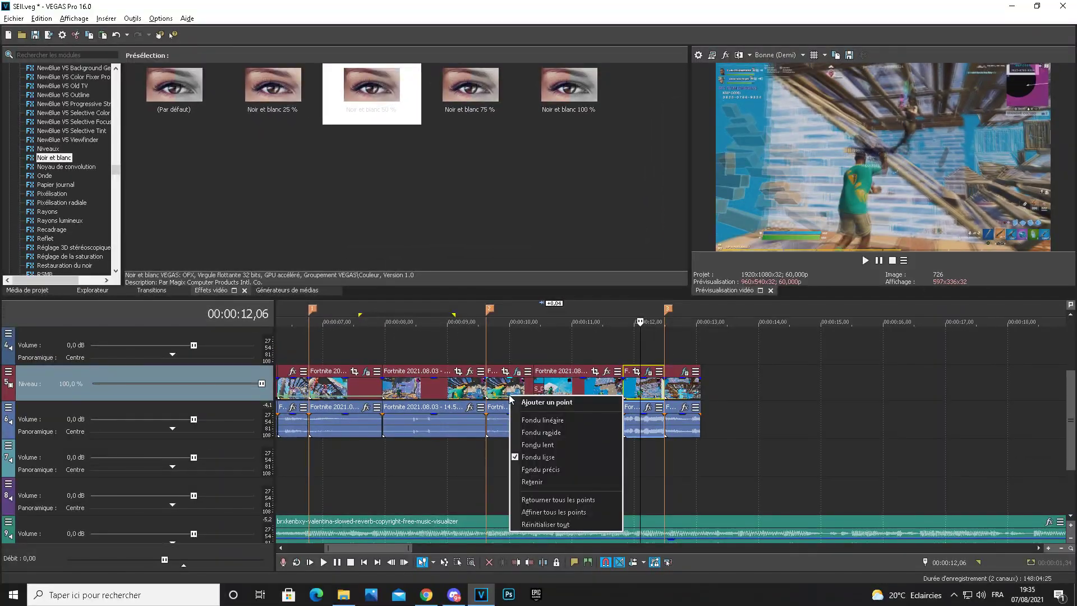
click(508, 344)
right_click(497, 386)
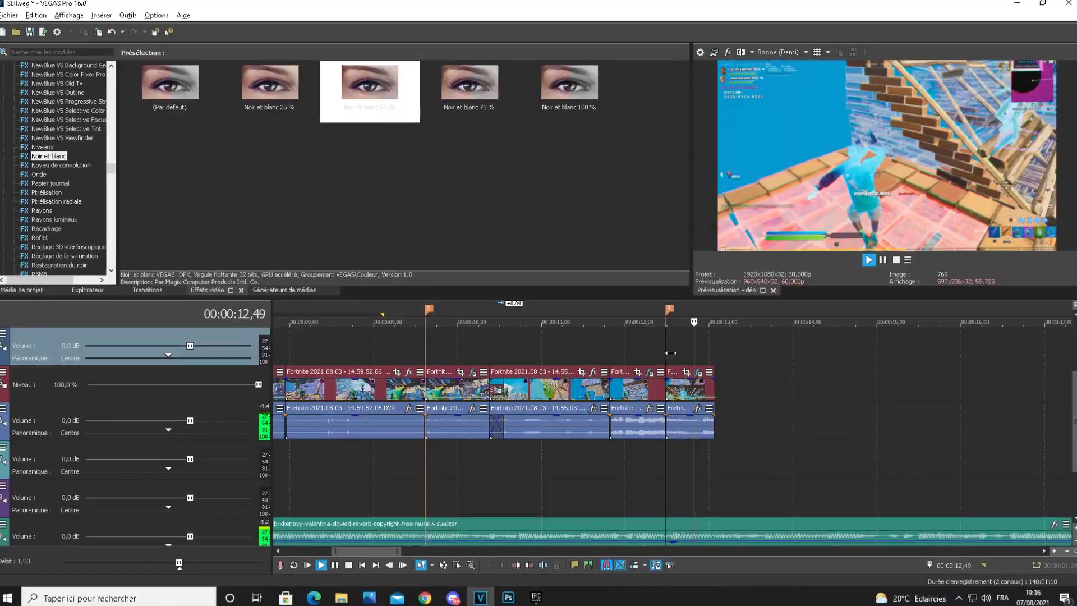
key(space)
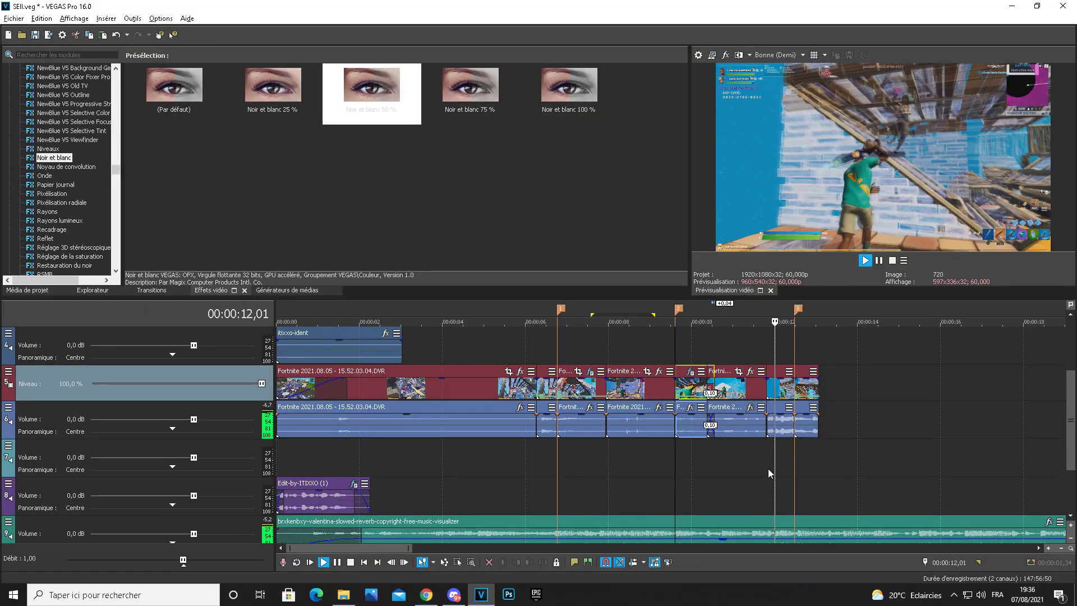
click(789, 465)
key(space)
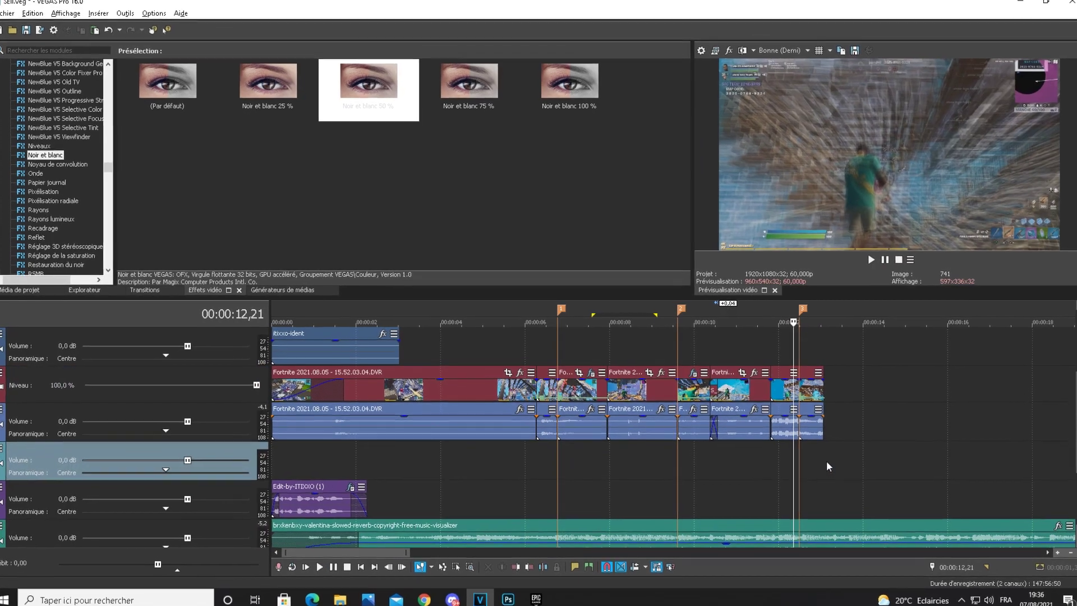
Insert the Fortnite 2021.08.05 - 15.54.29.06 clip and add a fourth beat marker at 00:00:18,25
triple_click(880, 387)
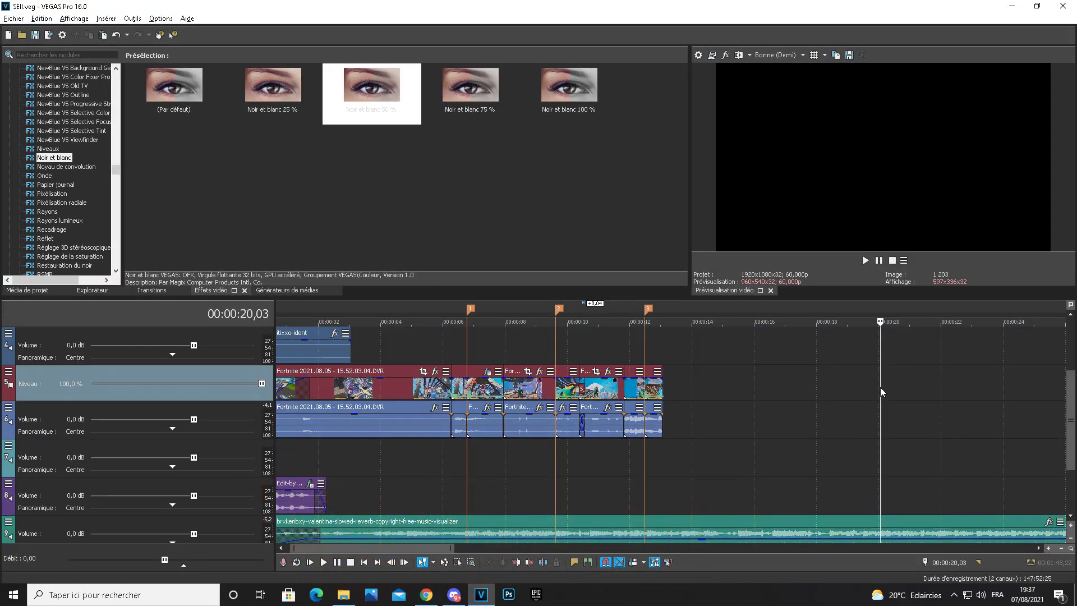
click(695, 496)
key(space)
key(space)
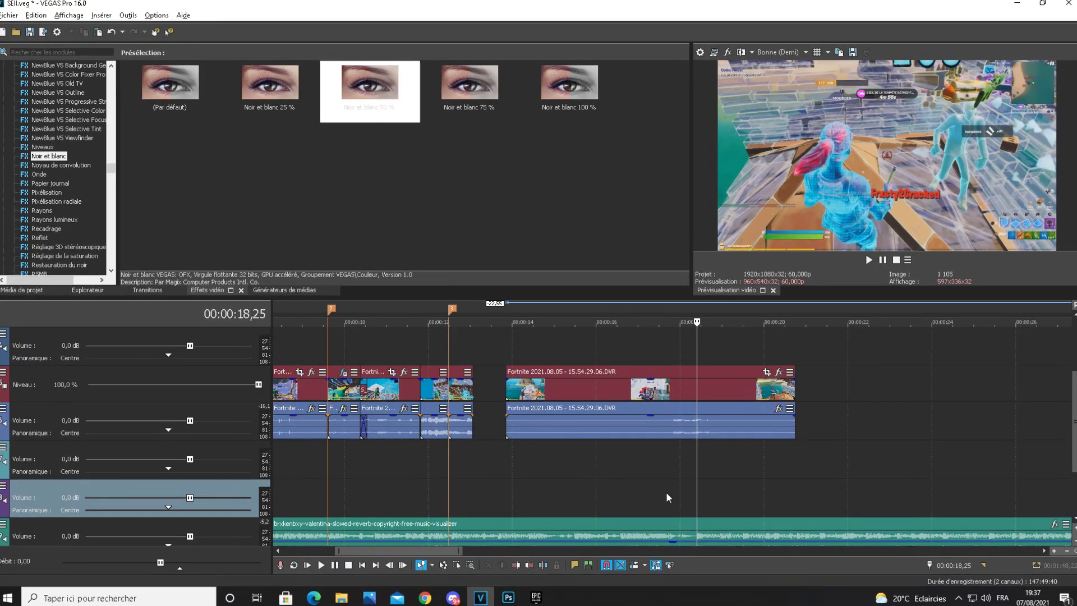
key(m)
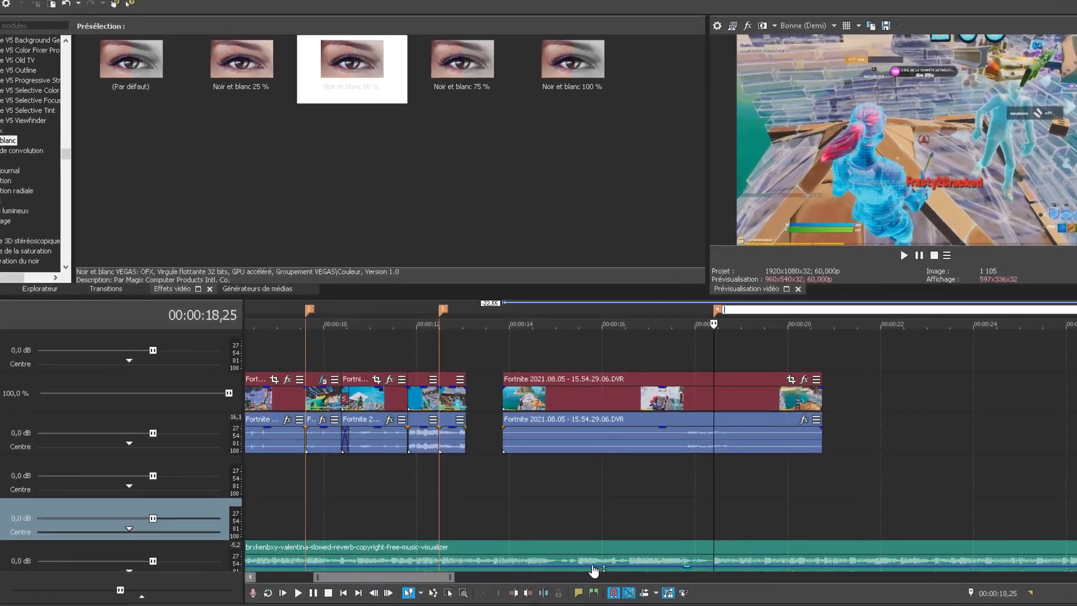
key(Return)
Align the Fortnite 2021.08.05 - 15.54.29.06 clip with the fourth marker and overlap its start with the previous segment for an S_DissolveLuma transition
drag(732, 432, 702, 432)
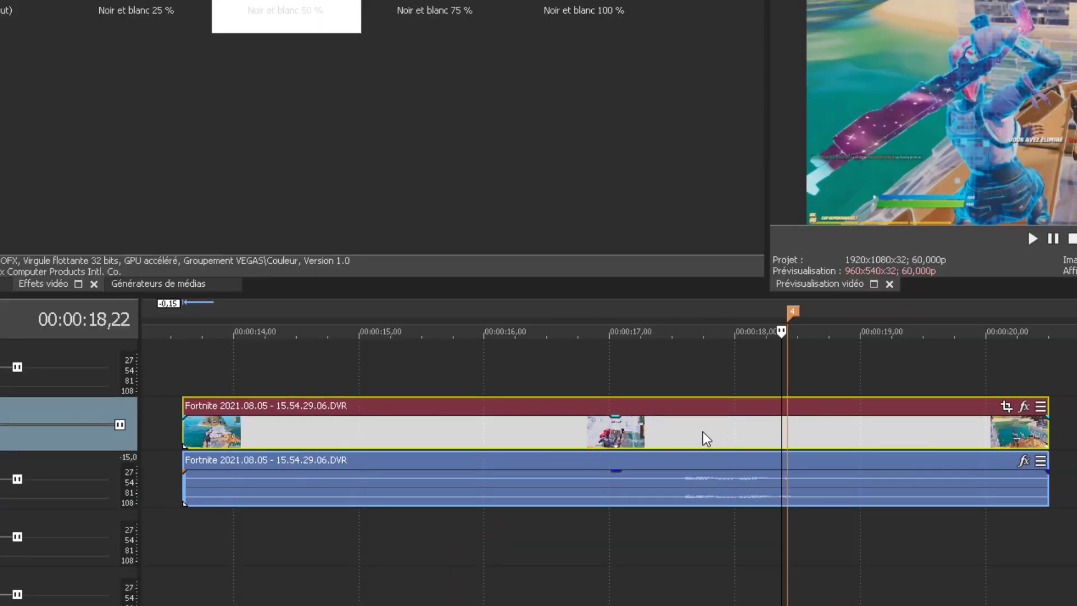
scroll(702, 432, down, 2)
scroll(704, 437, up, 2)
scroll(705, 439, down, 3)
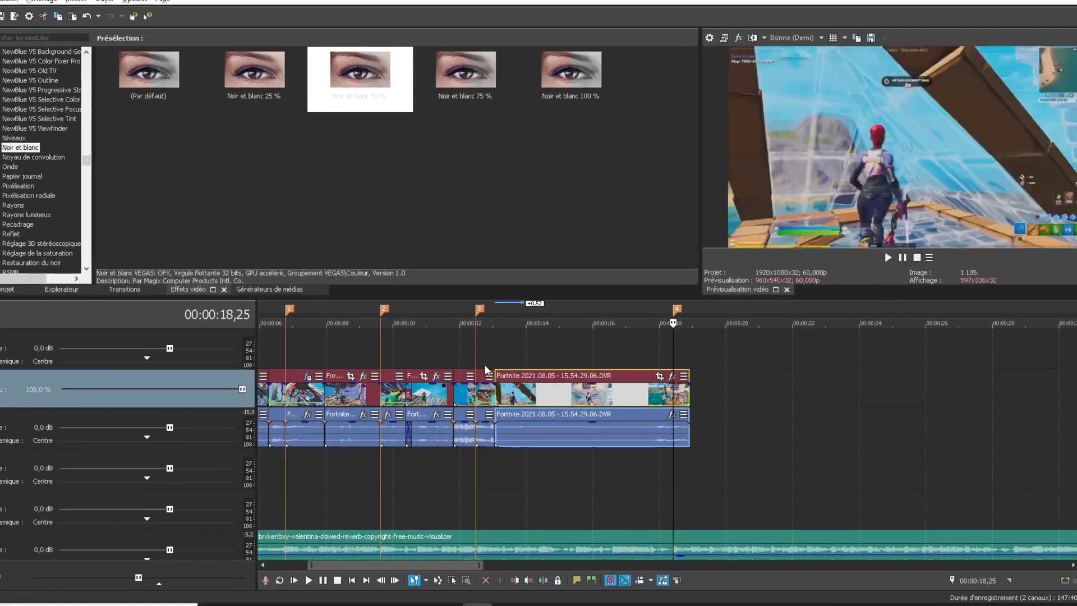
click(493, 355)
scroll(494, 357, up, 3)
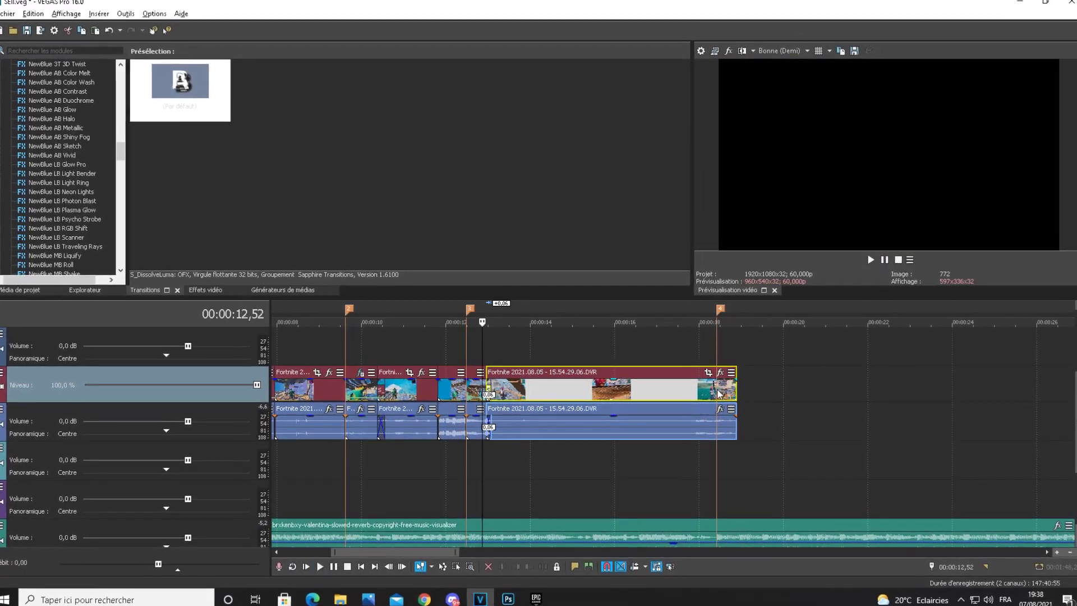
Split the Fortnite 2021.08.05 - 15.54.29.06 clip at the fourth marker, 00:00:18,25, and at 00:00:17,55
click(719, 393)
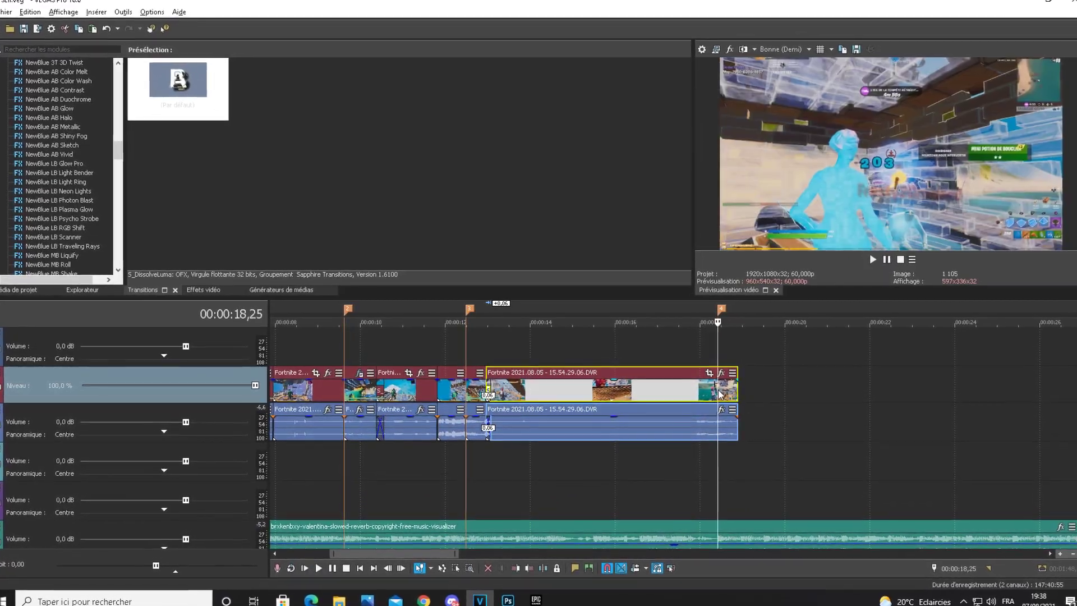
key(s)
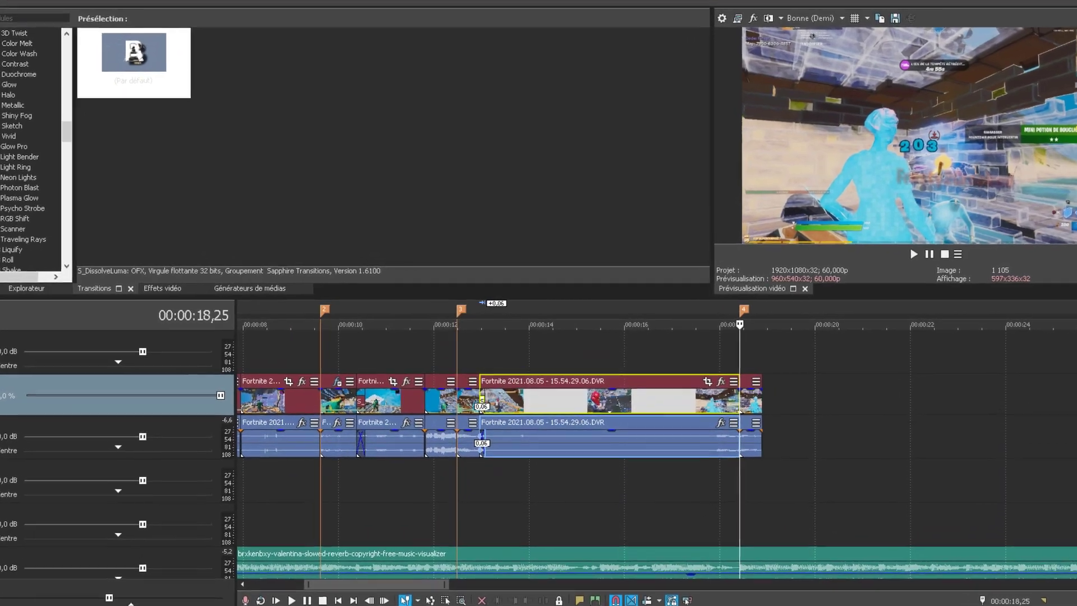
click(998, 591)
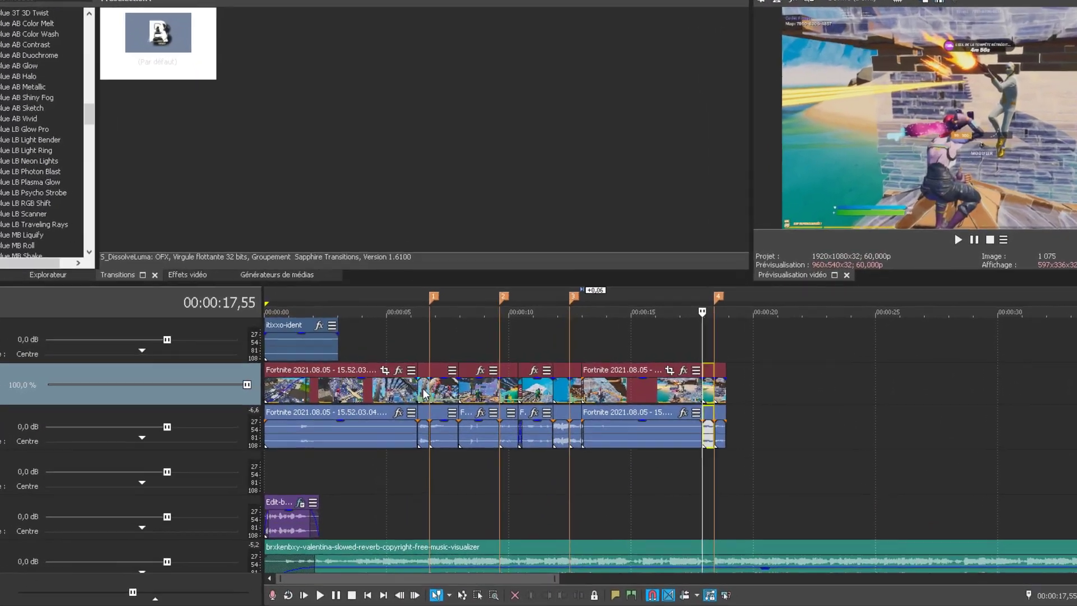
Copy the blur effect from the segment near the first marker onto the segments around the fourth marker
right_click(425, 394)
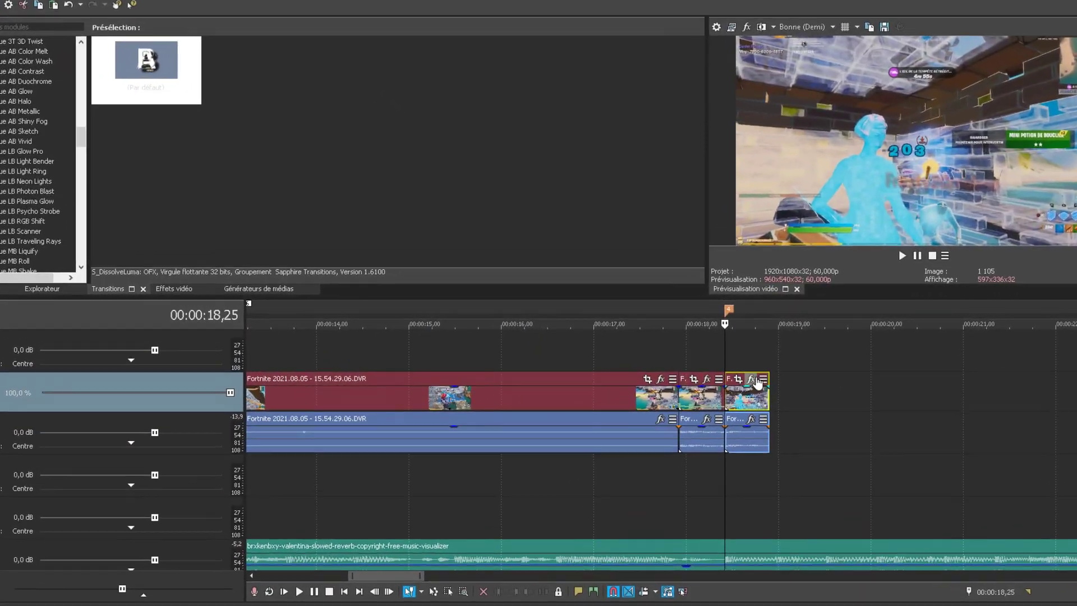
click(757, 381)
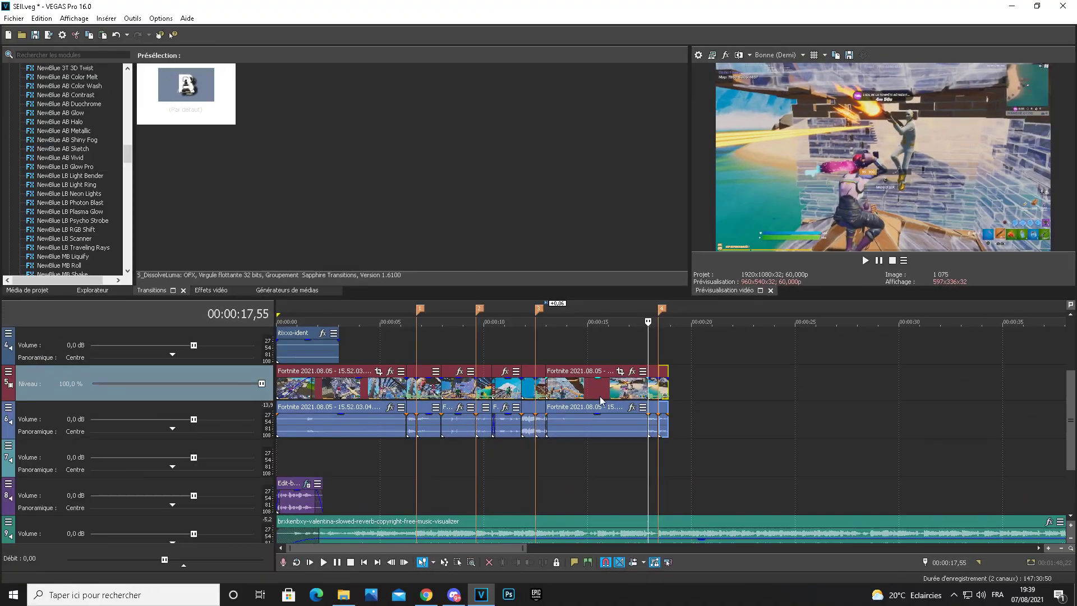
Cut the long Fortnite clip between the third and fourth markers into shorter segments
drag(600, 396, 579, 396)
key(space)
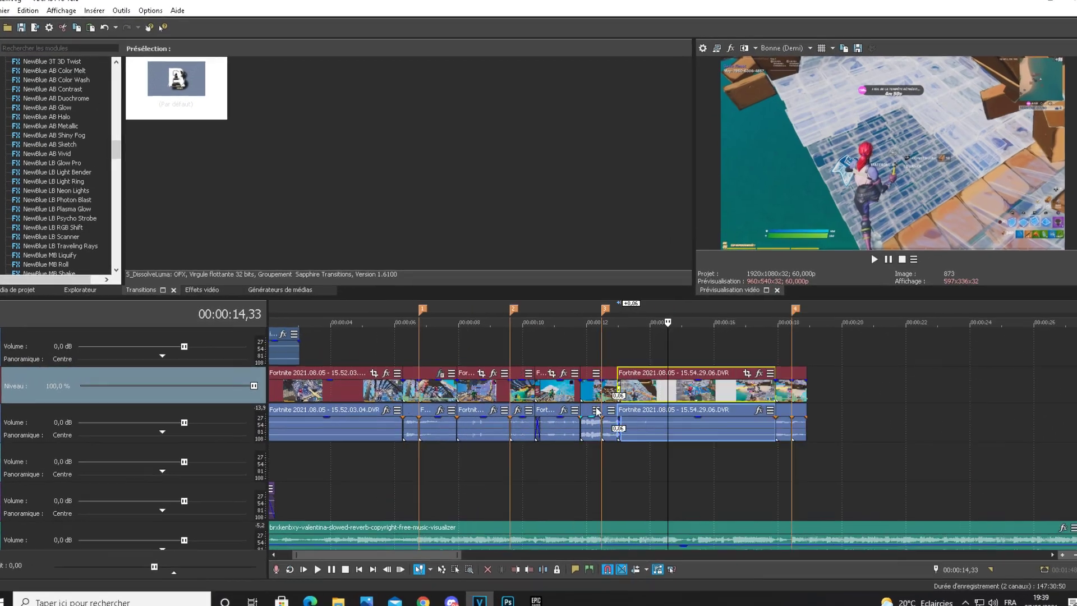
scroll(716, 507, up, 3)
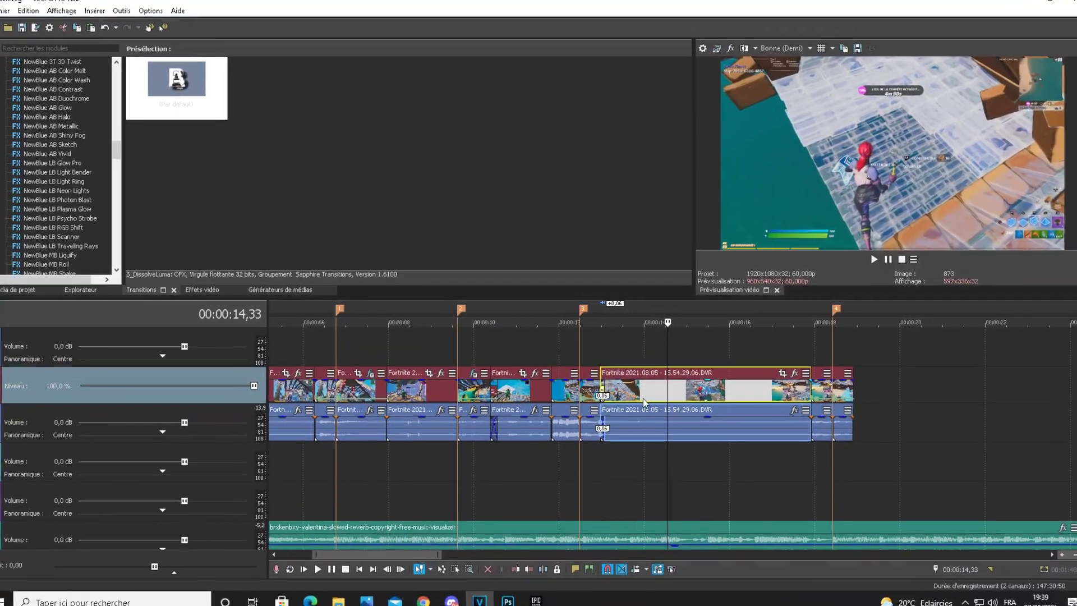
click(643, 397)
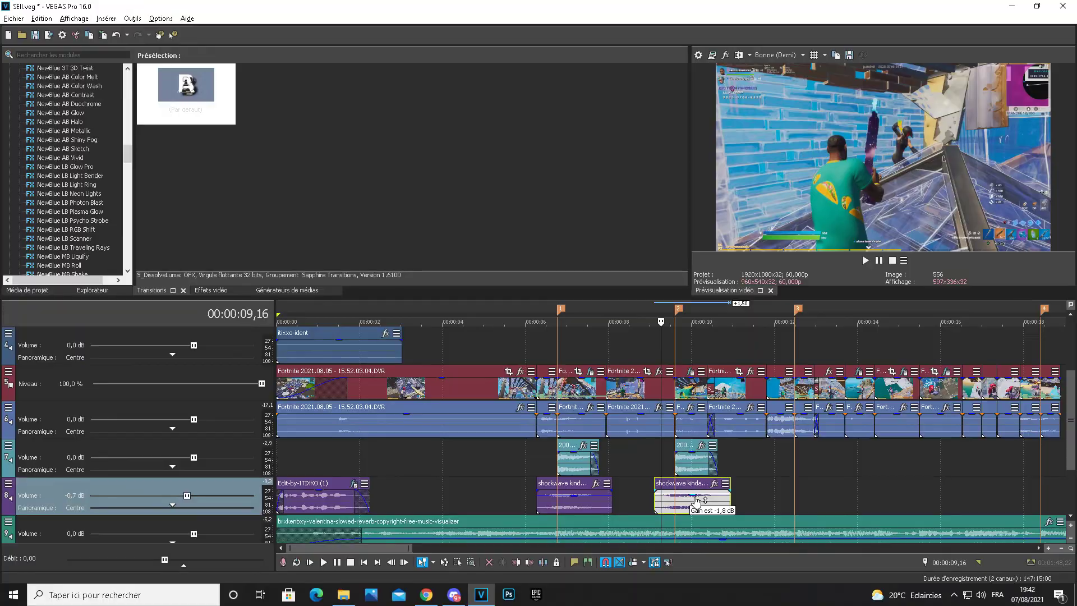
Copy the track 7 sound effect and the shockwave sound effect from the third marker to the fourth marker
key(space)
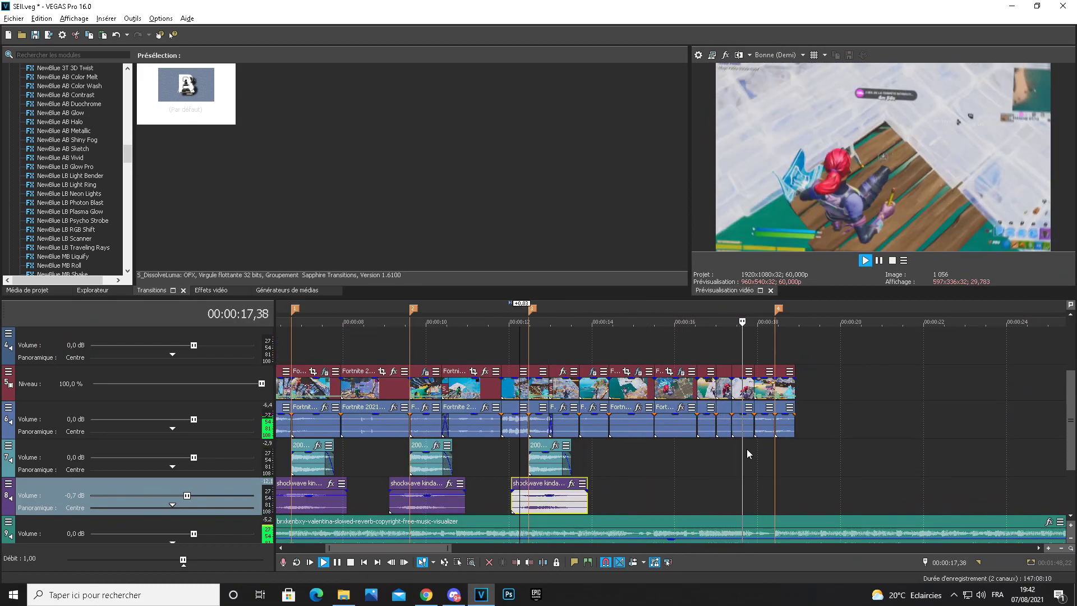
click(775, 449)
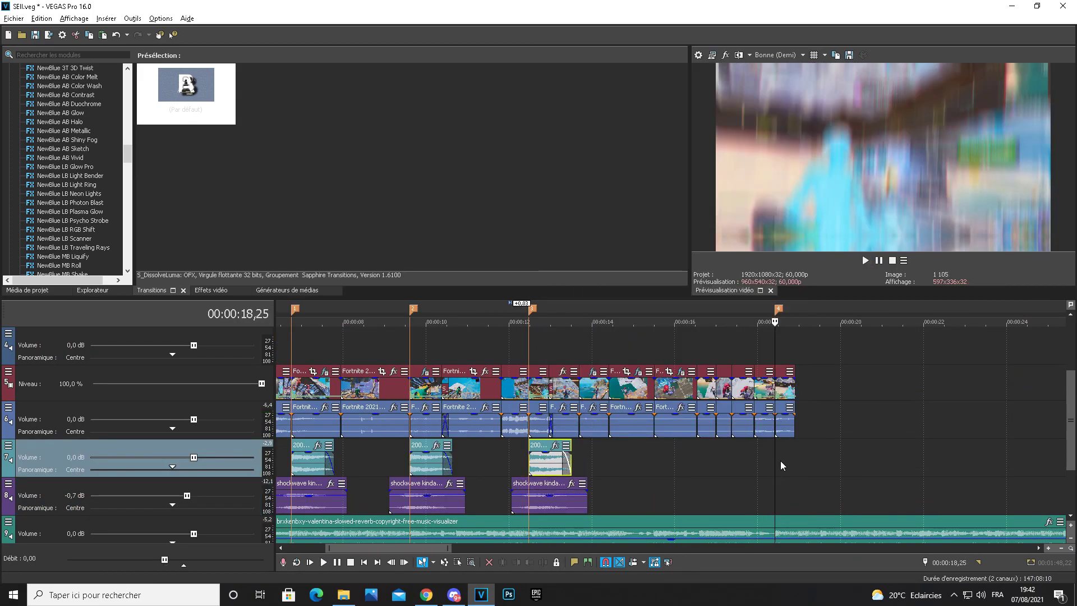
key(ctrl+v)
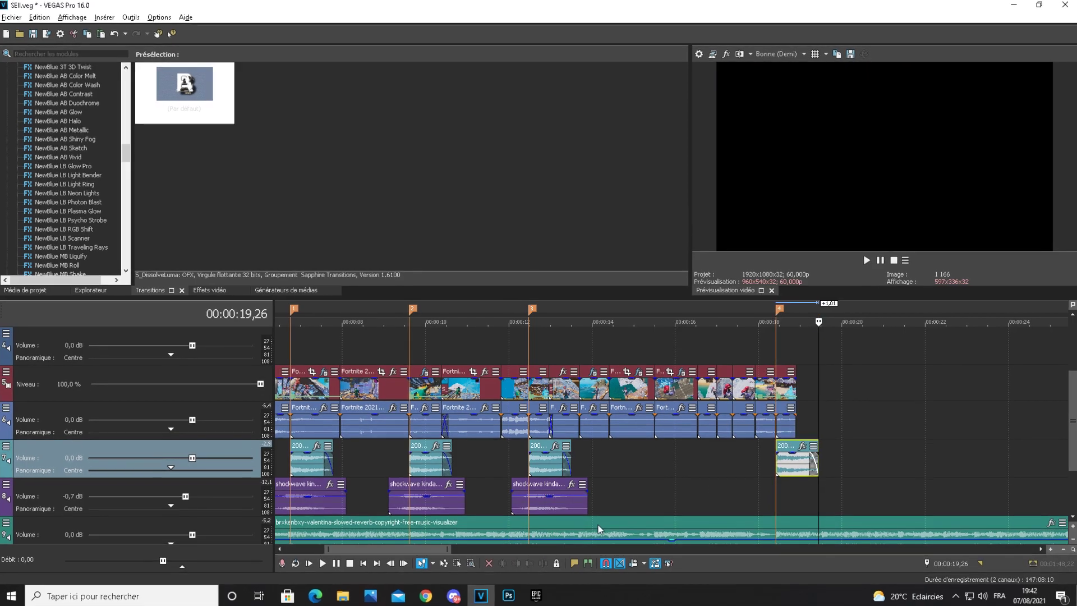
right_click(572, 505)
click(612, 189)
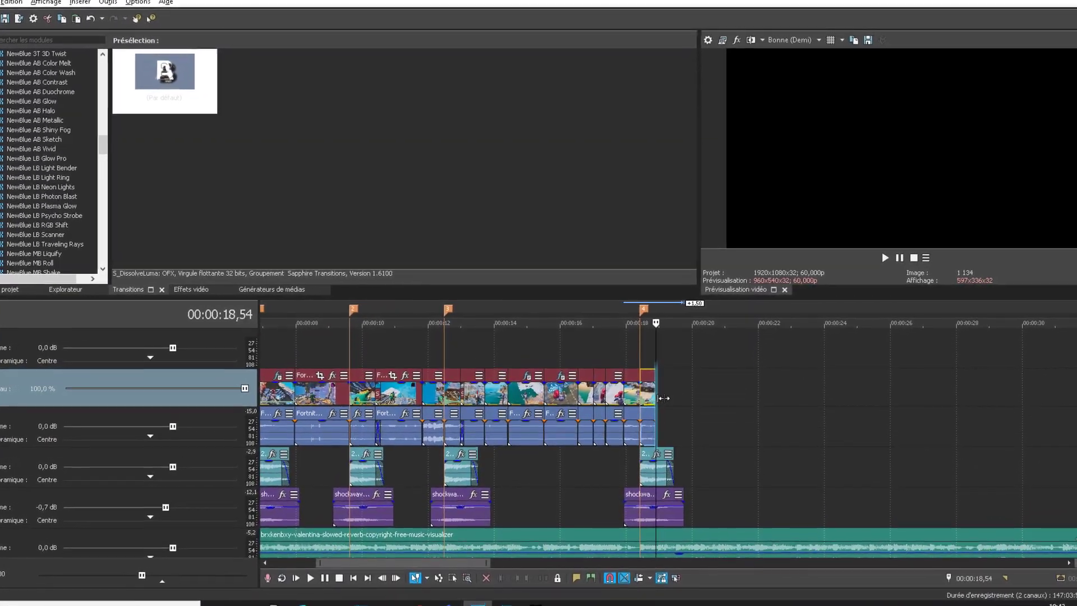
Extend the last Fortnite segment past the fourth marker, fade it out with S_DissolveLuma, and play back the ending
drag(660, 397, 726, 404)
key(space)
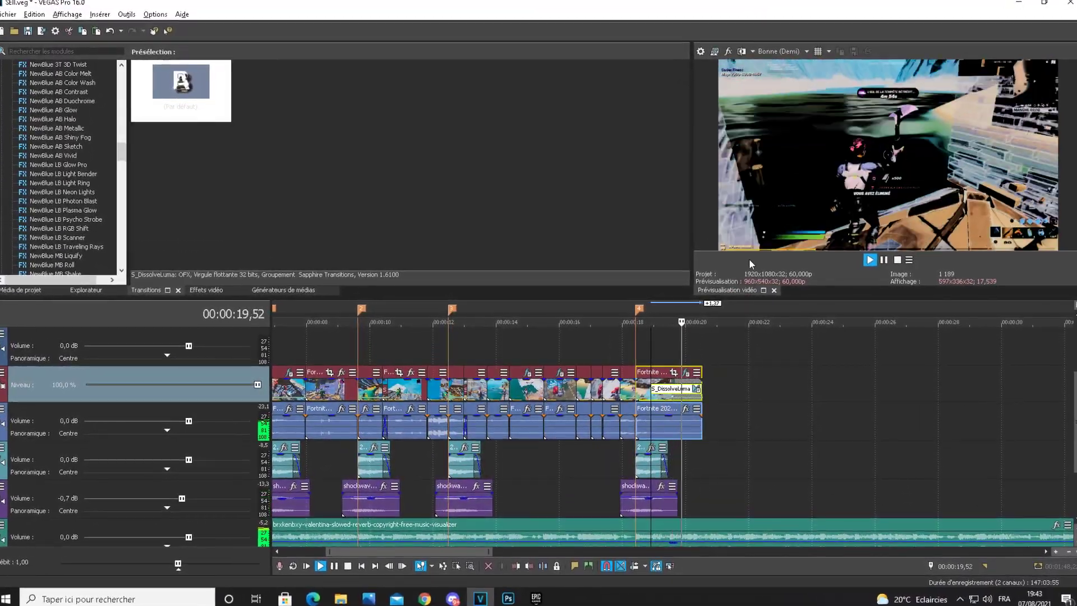
key(space)
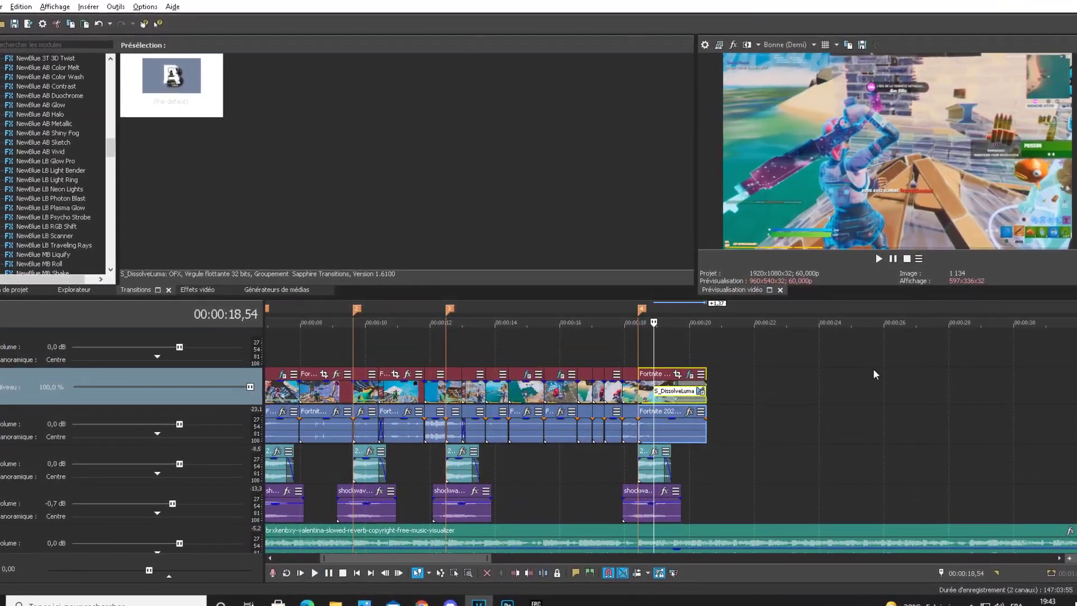